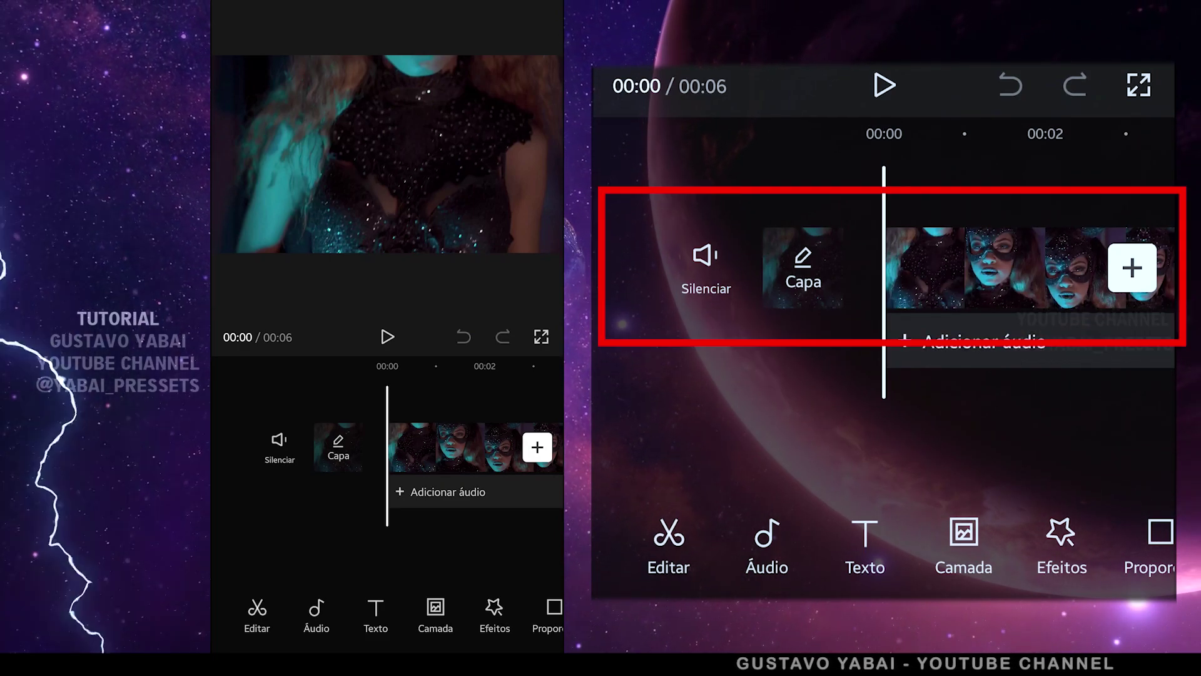
Switch the masked-woman clip to a custom curved speed and open the curve editor
left_click(457, 447)
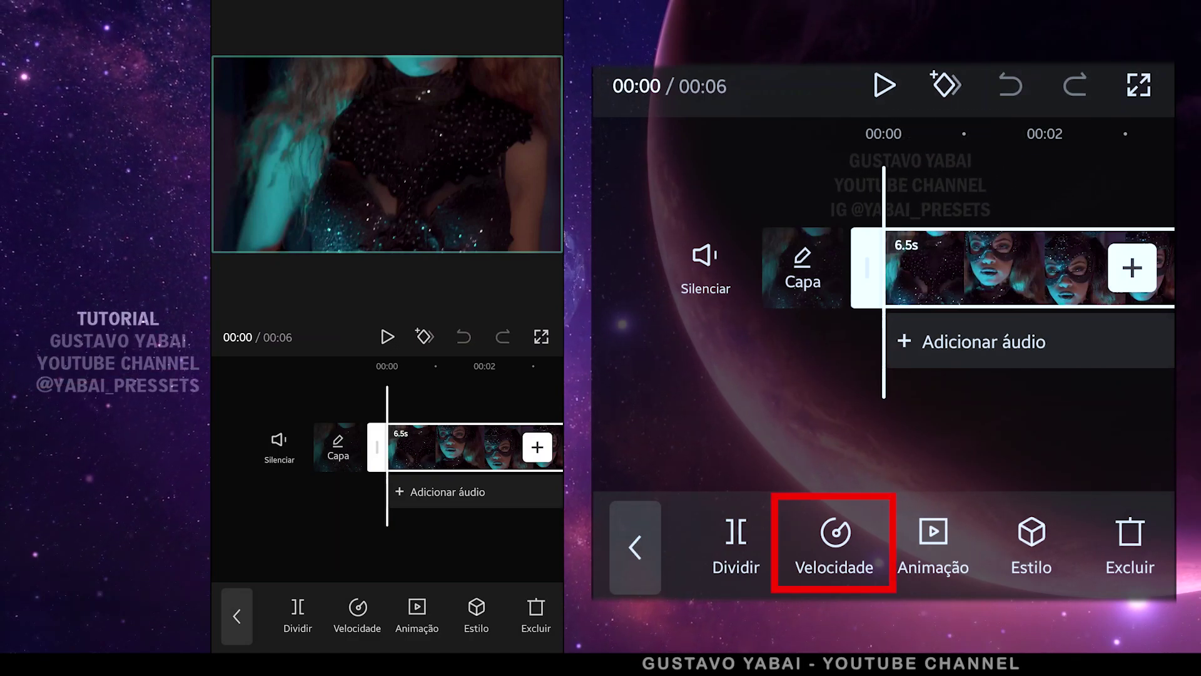
left_click(357, 607)
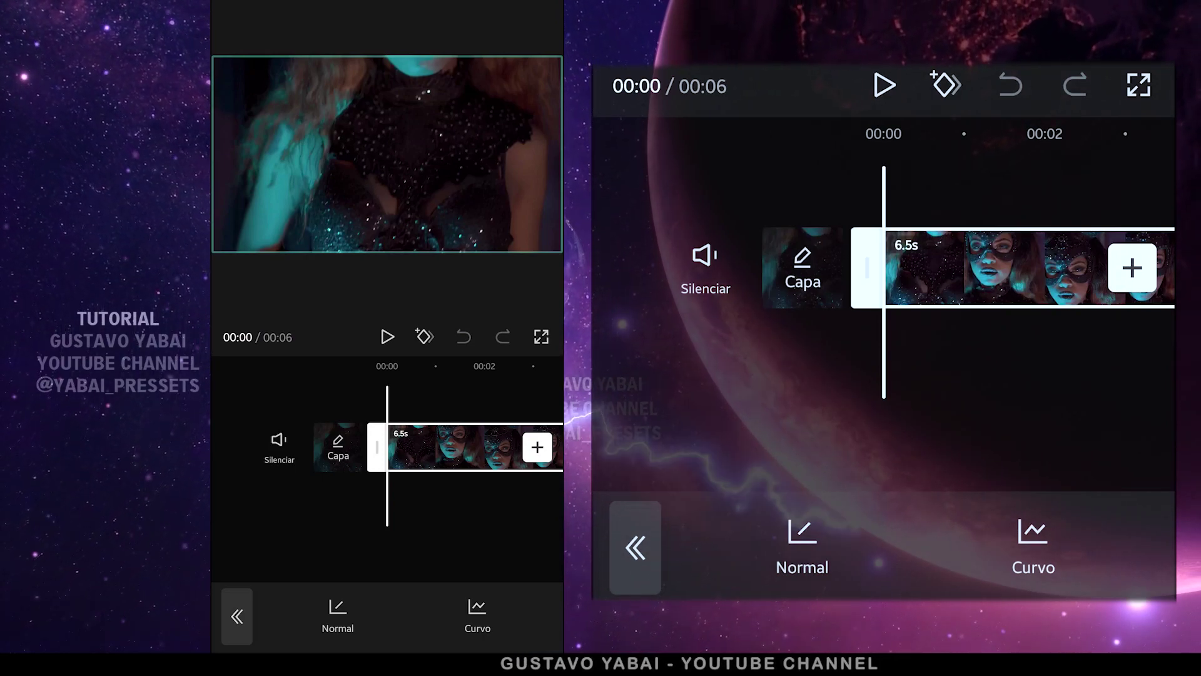
left_click(478, 617)
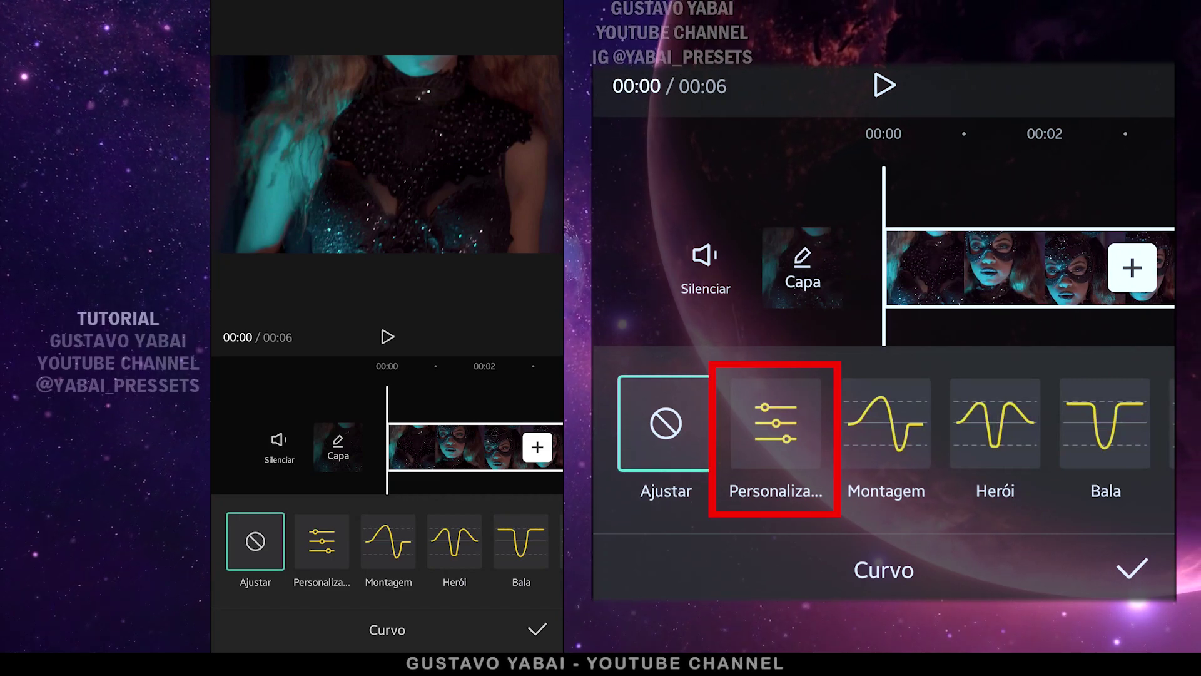
left_click(322, 542)
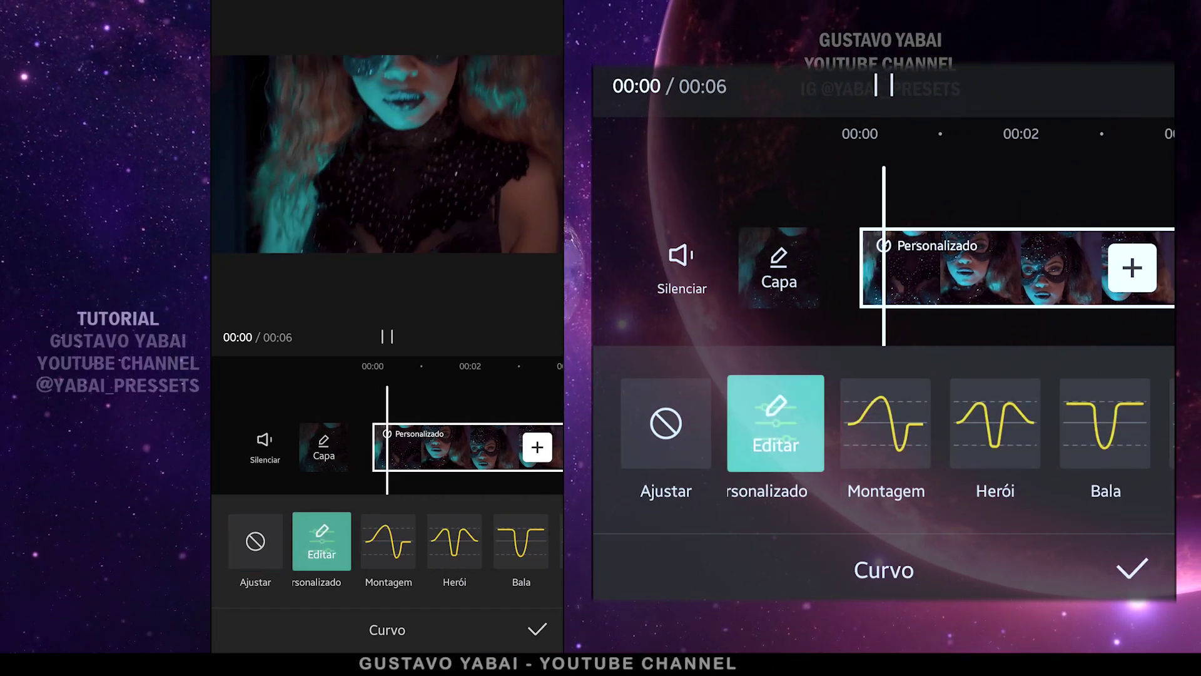
left_click(316, 547)
Add three speed points and pull the first two down to 0.1x and about 0.8x
left_click_drag(279, 497, 271, 501)
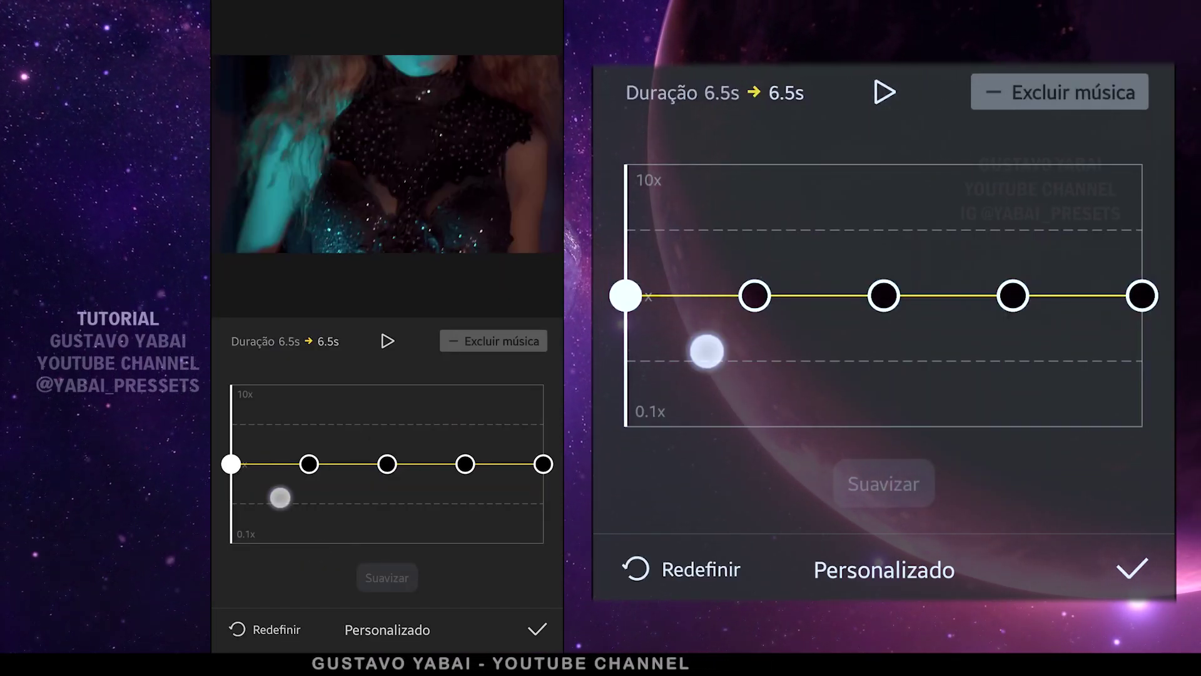
left_click(349, 515)
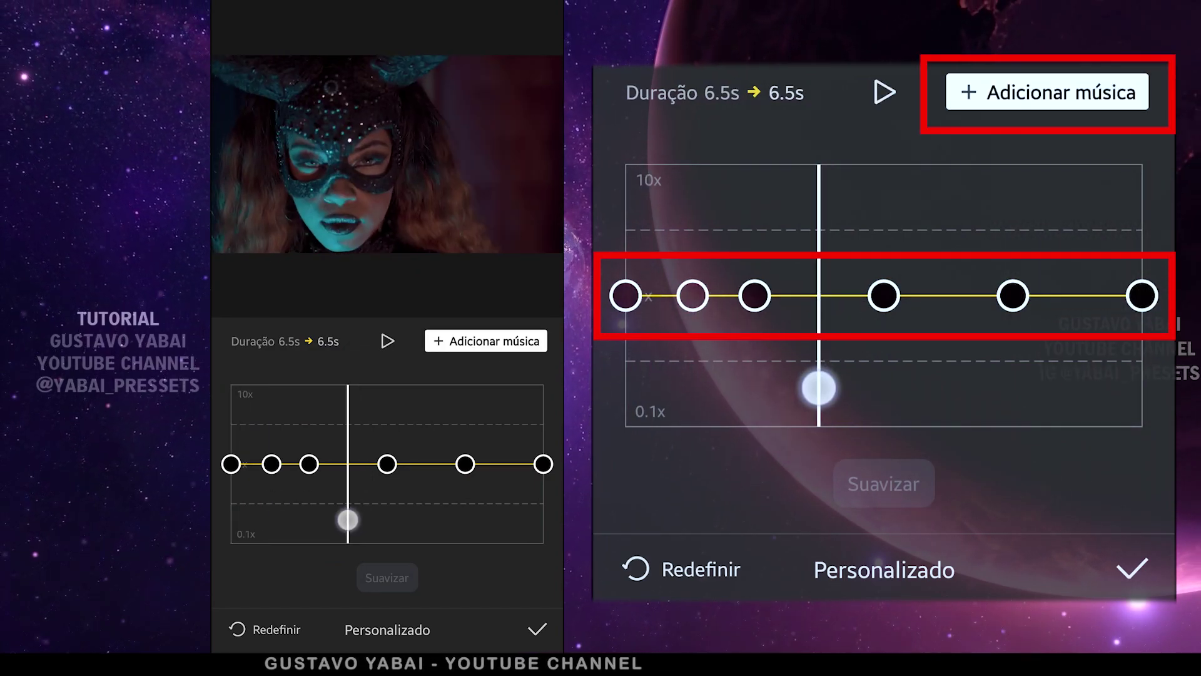
left_click(434, 510)
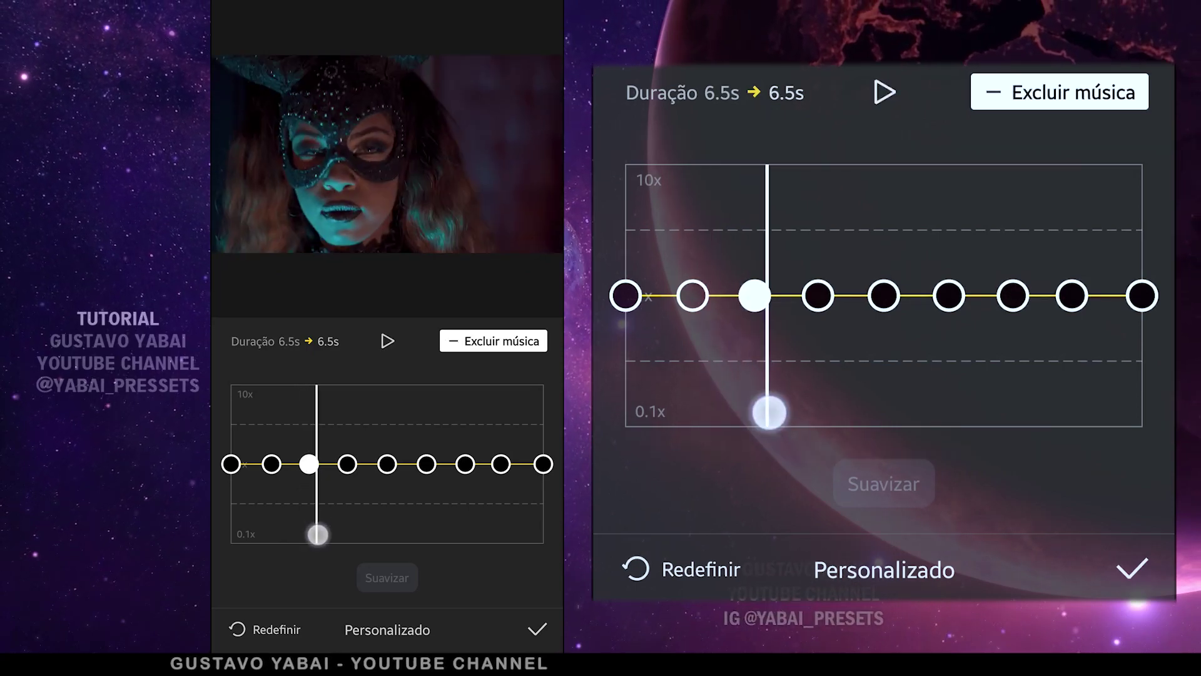
left_click_drag(309, 463, 318, 548)
left_click_drag(348, 464, 344, 490)
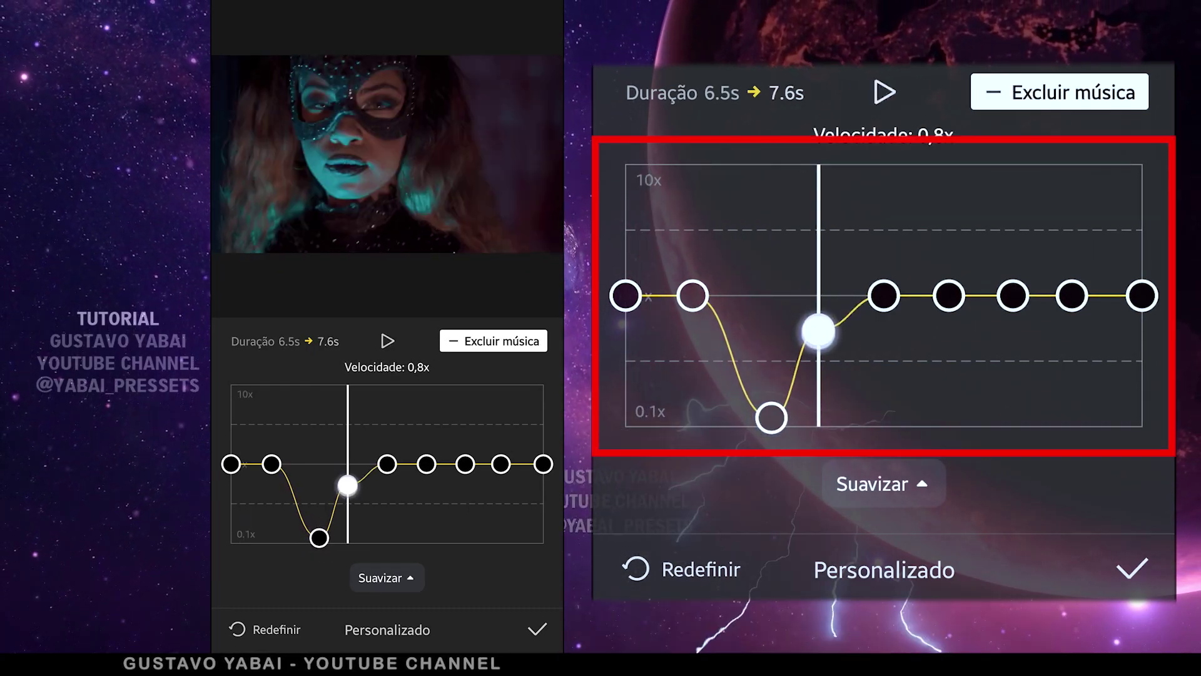
Reshape the later points so the clip reaches 9.0s, then apply with Melhor qualidade smoothing
left_click(387, 341)
mouse_move(436, 463)
left_mouse_down()
mouse_move(437, 447)
mouse_move(469, 531)
left_mouse_up()
left_click(388, 341)
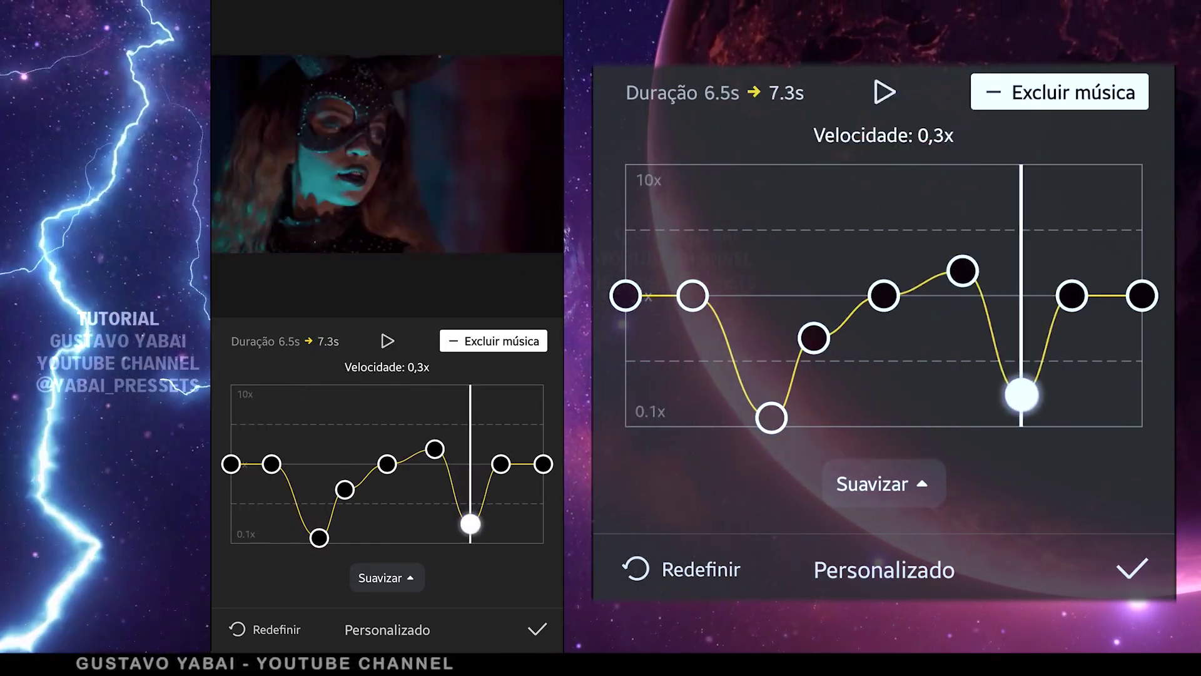
left_click_drag(500, 463, 503, 497)
left_click(387, 341)
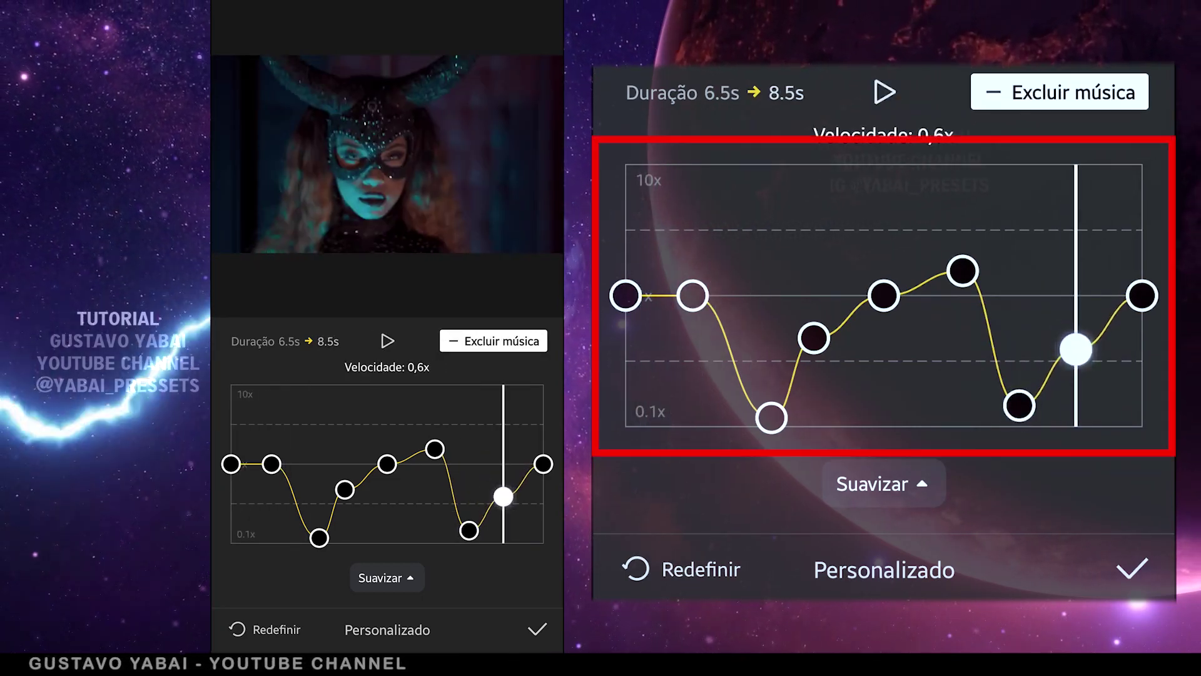
left_click(388, 341)
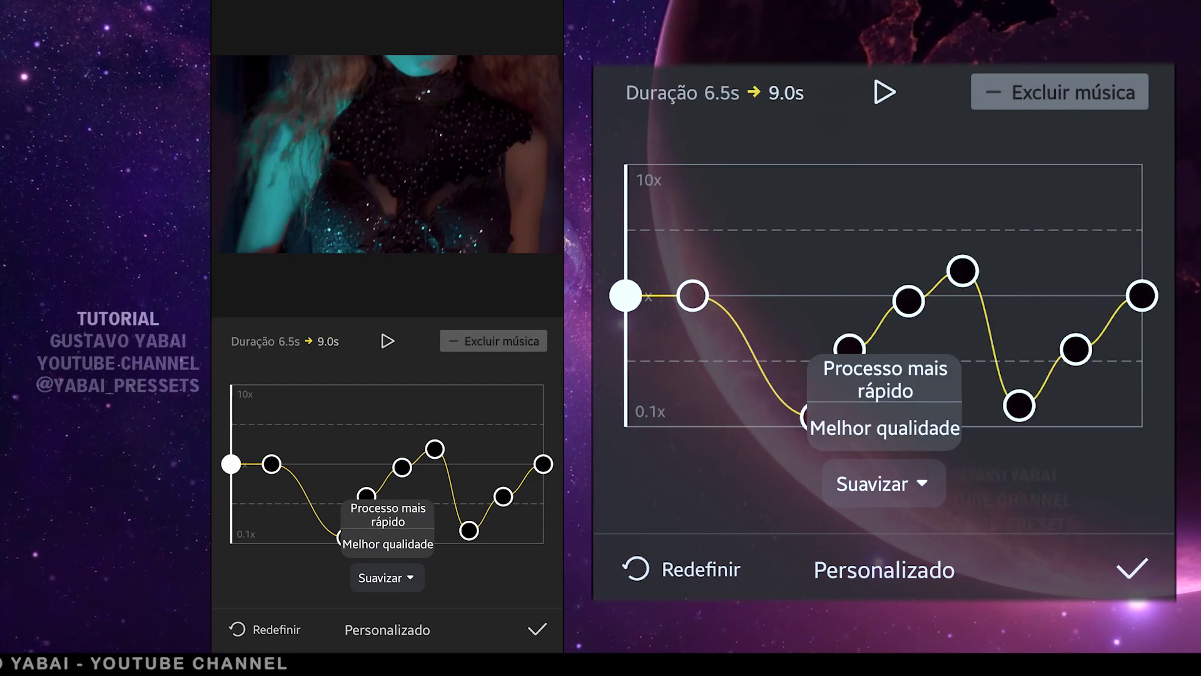
left_click(863, 430)
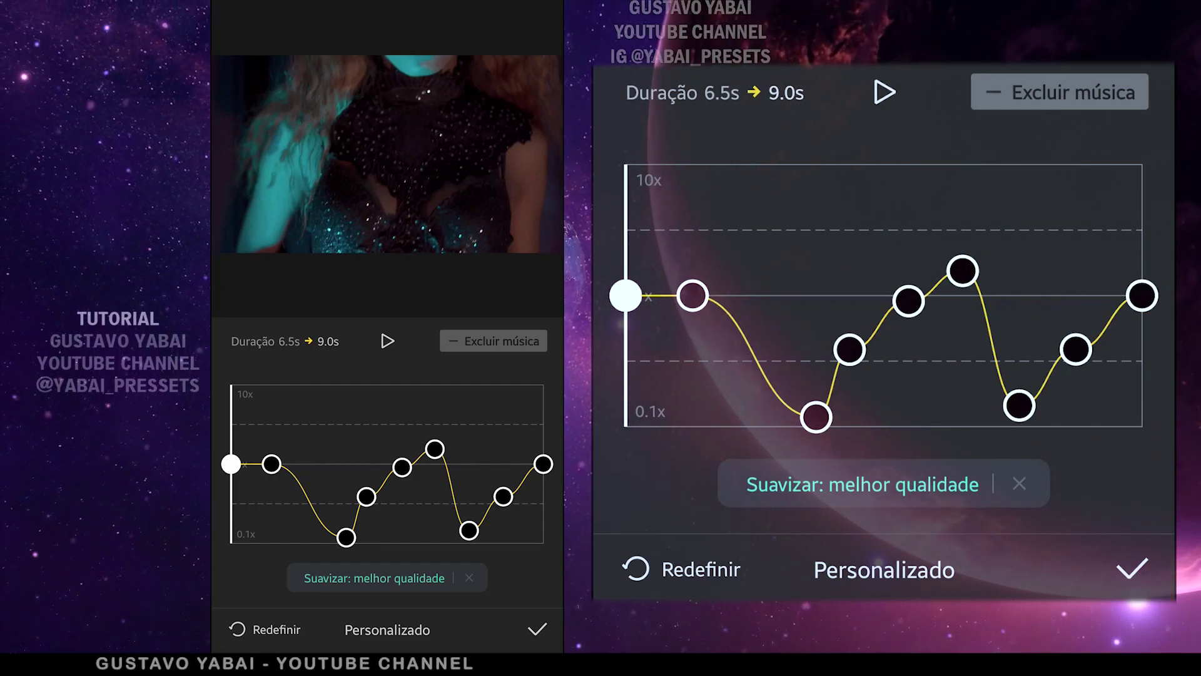
left_click(536, 629)
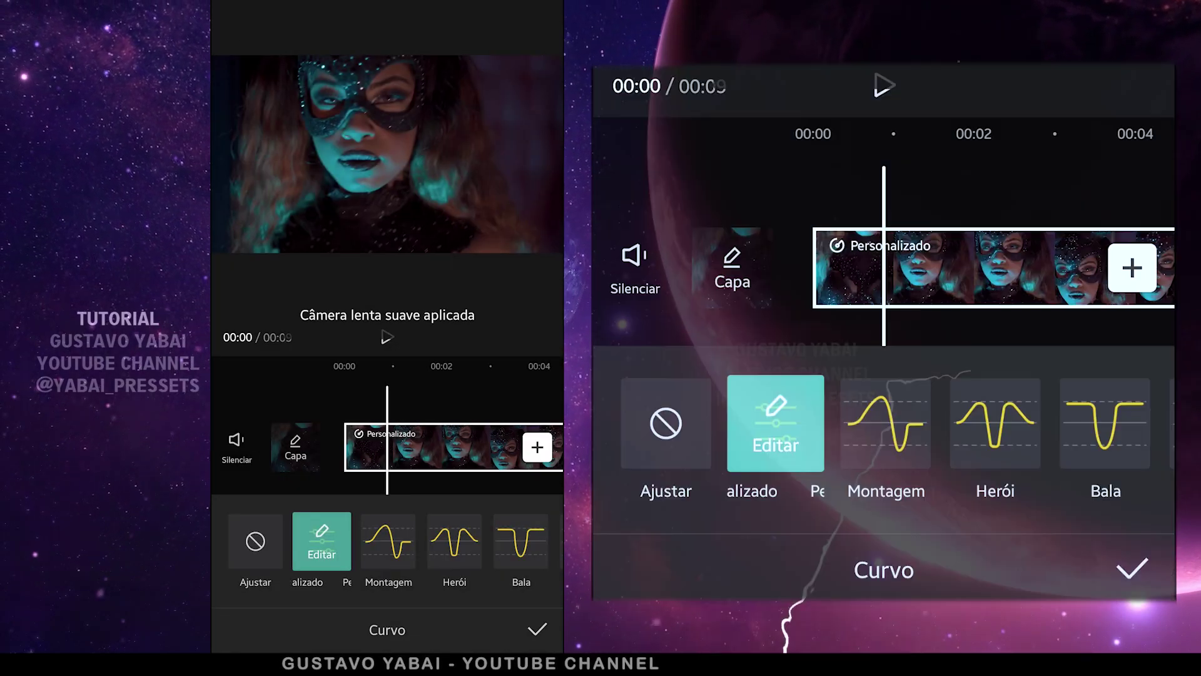
Add the Aura desfocada blur from the opening and closing video effects
left_click(542, 631)
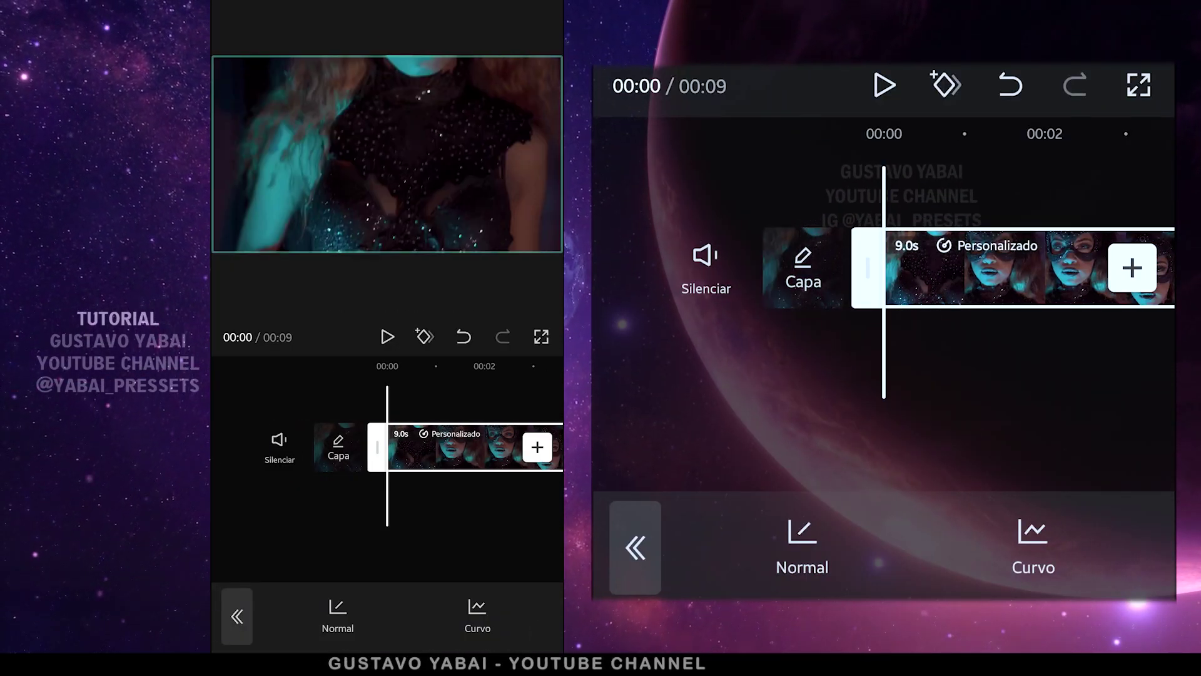
left_click(237, 616)
left_click(237, 616)
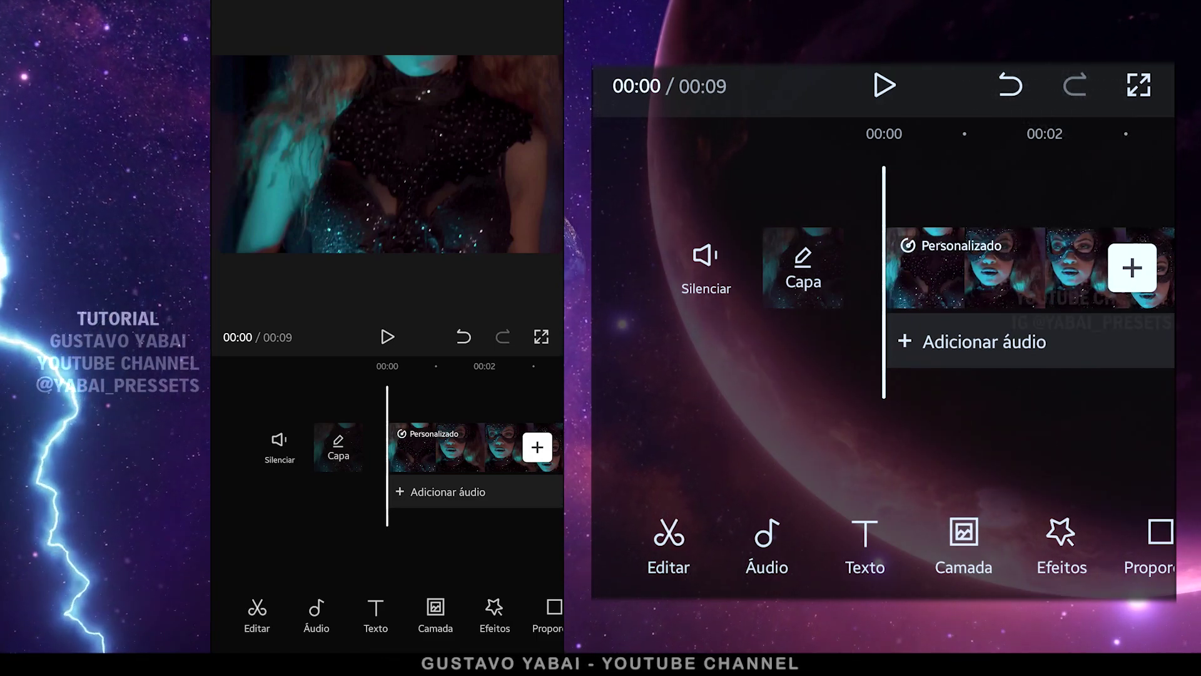
left_click(494, 616)
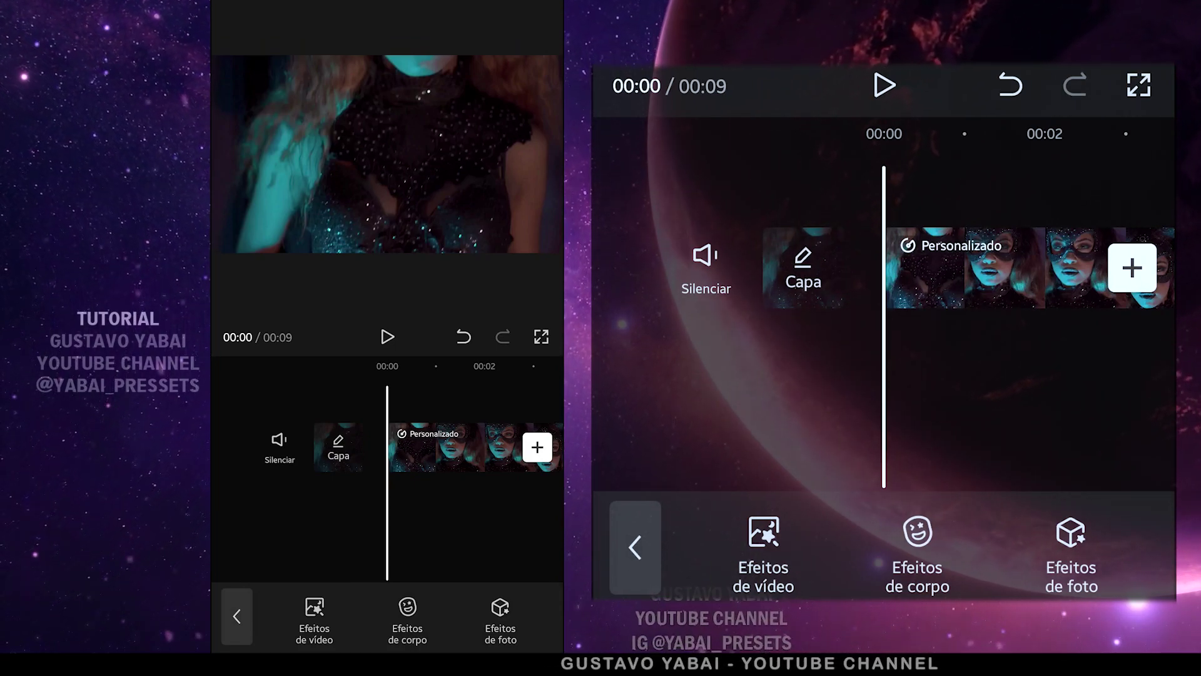
left_click(310, 624)
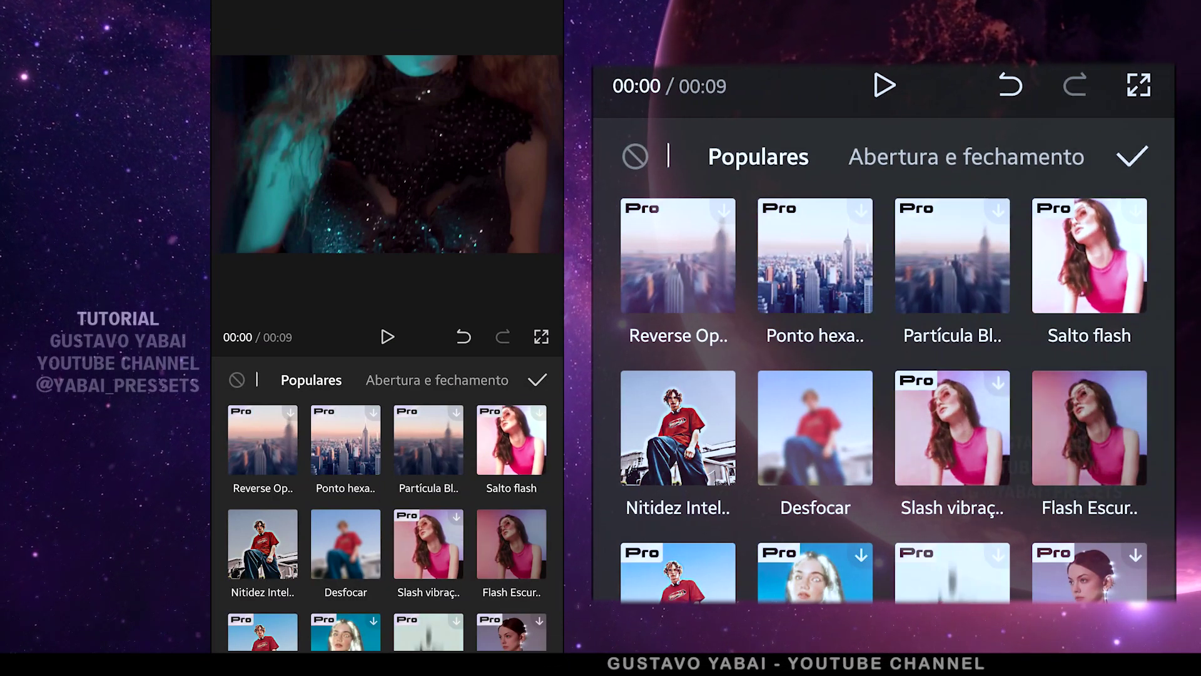
left_click(441, 388)
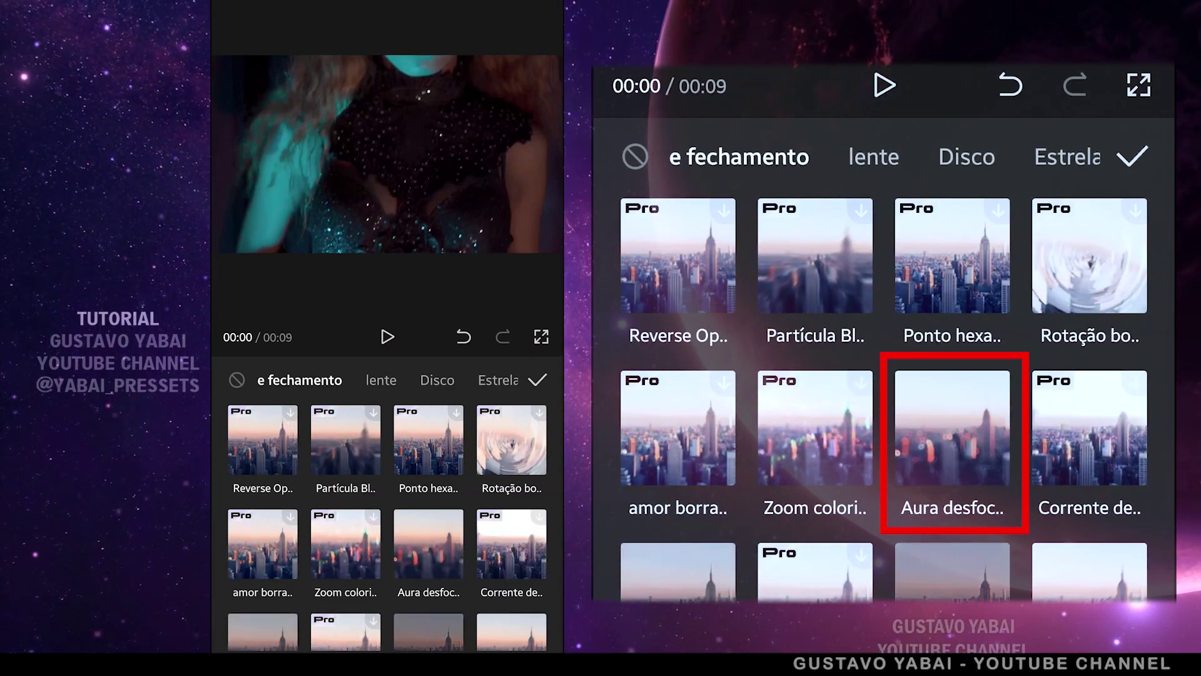
left_click(428, 543)
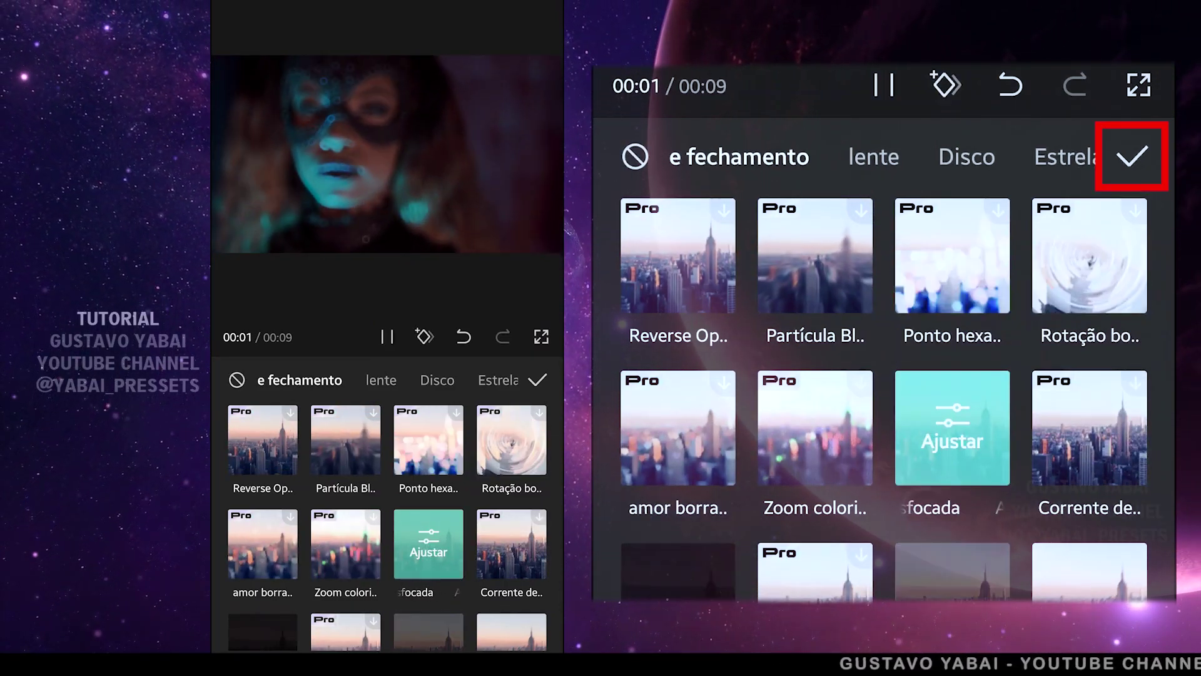
left_click(537, 379)
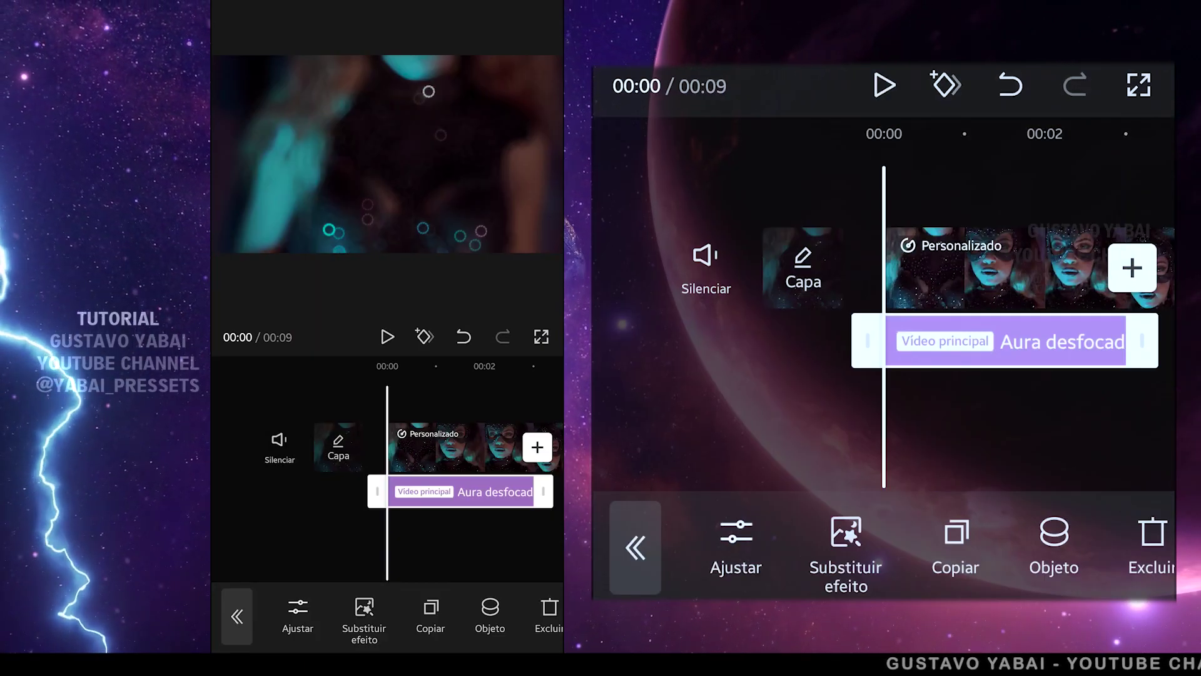
Shorten the Aura effect bar so it covers only the clip's opening
mouse_move(427, 519)
left_mouse_down()
mouse_move(408, 528)
mouse_move(518, 558)
left_mouse_up()
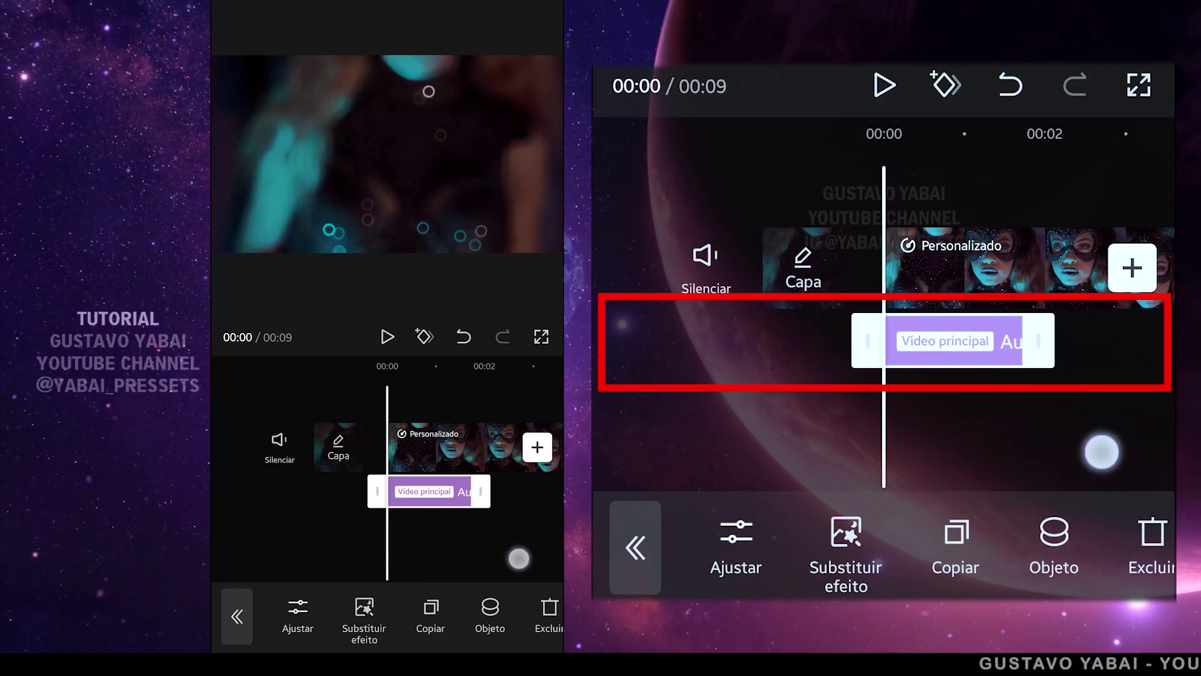
left_click(236, 616)
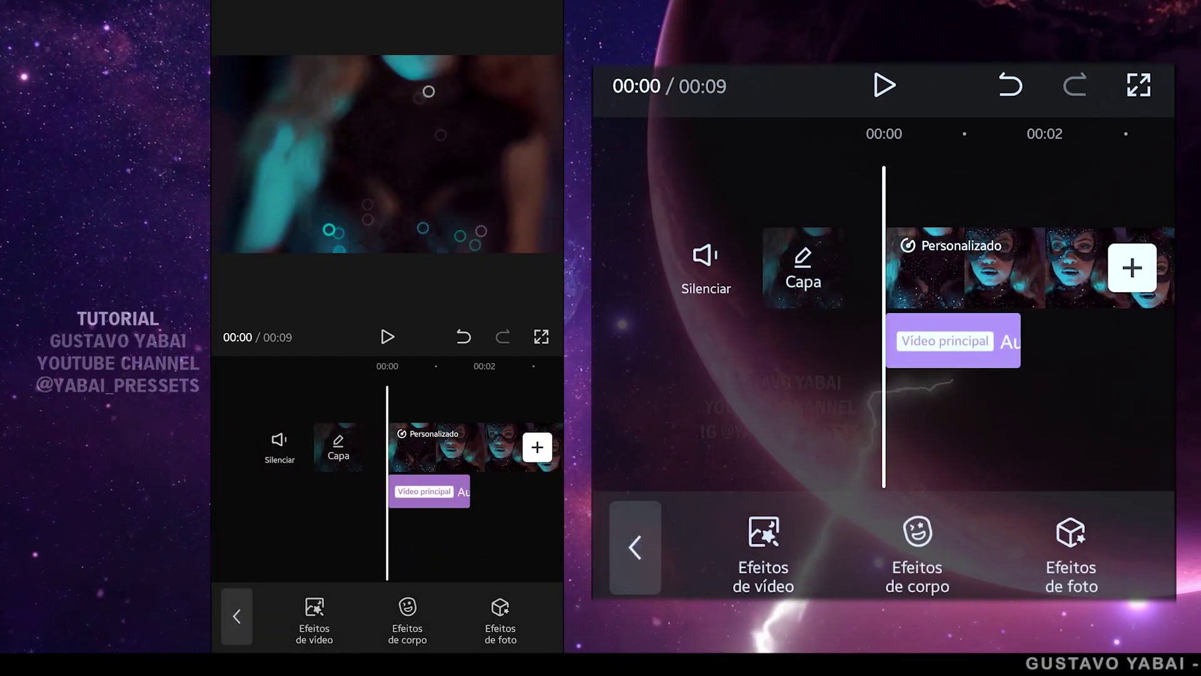
left_click(237, 616)
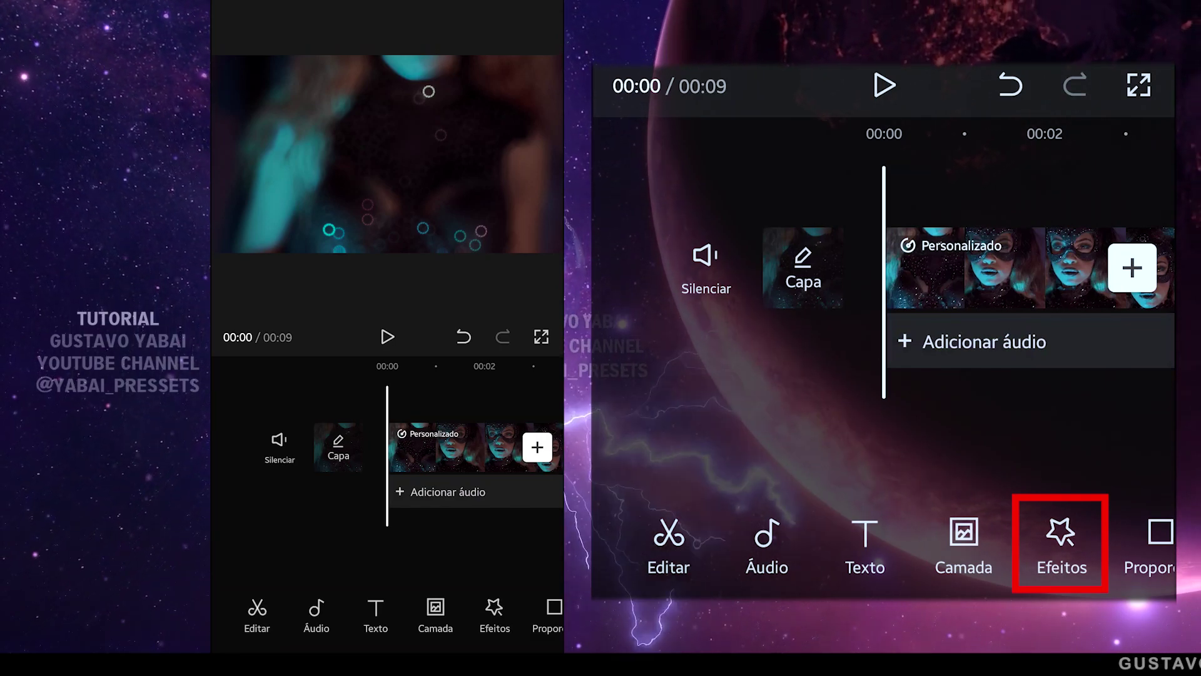
Apply the Nitidez Inteligente effect from the lente category
left_click(494, 613)
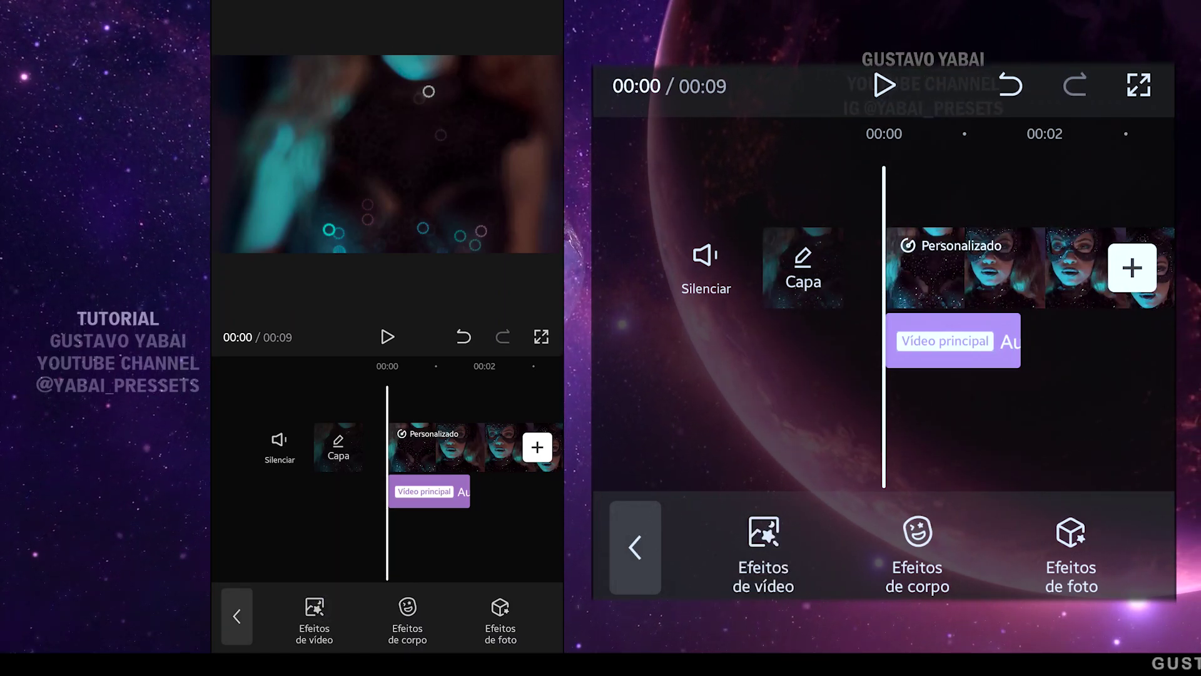
left_click(314, 623)
left_click(326, 380)
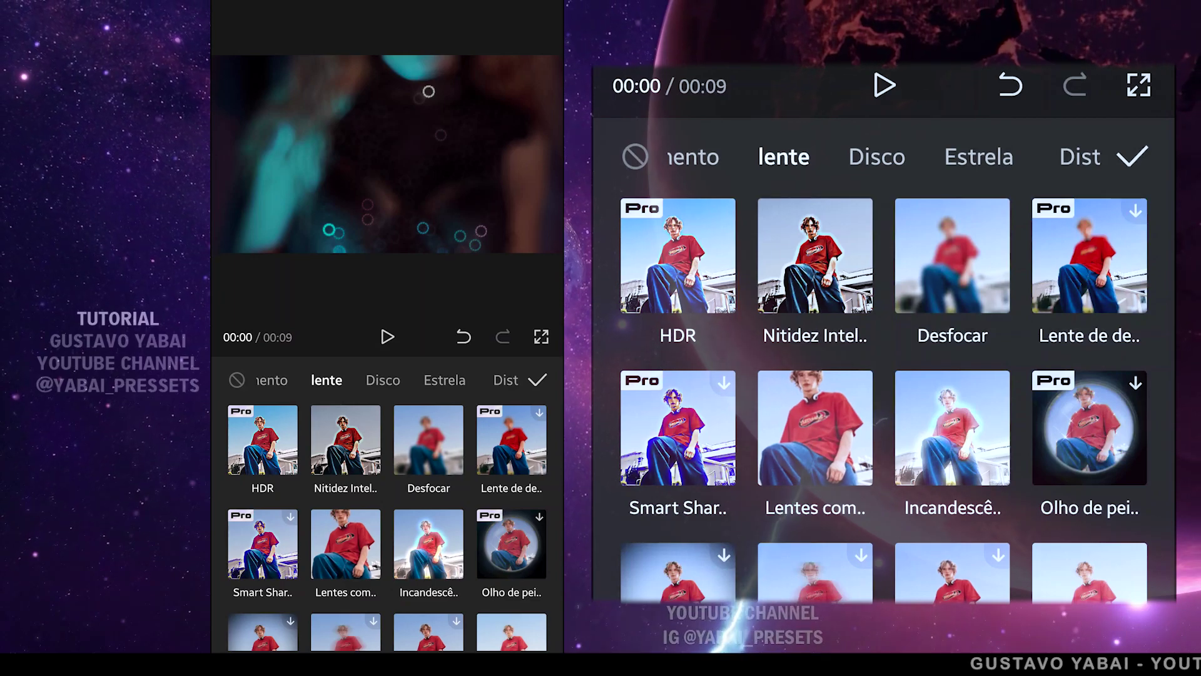
left_click(345, 439)
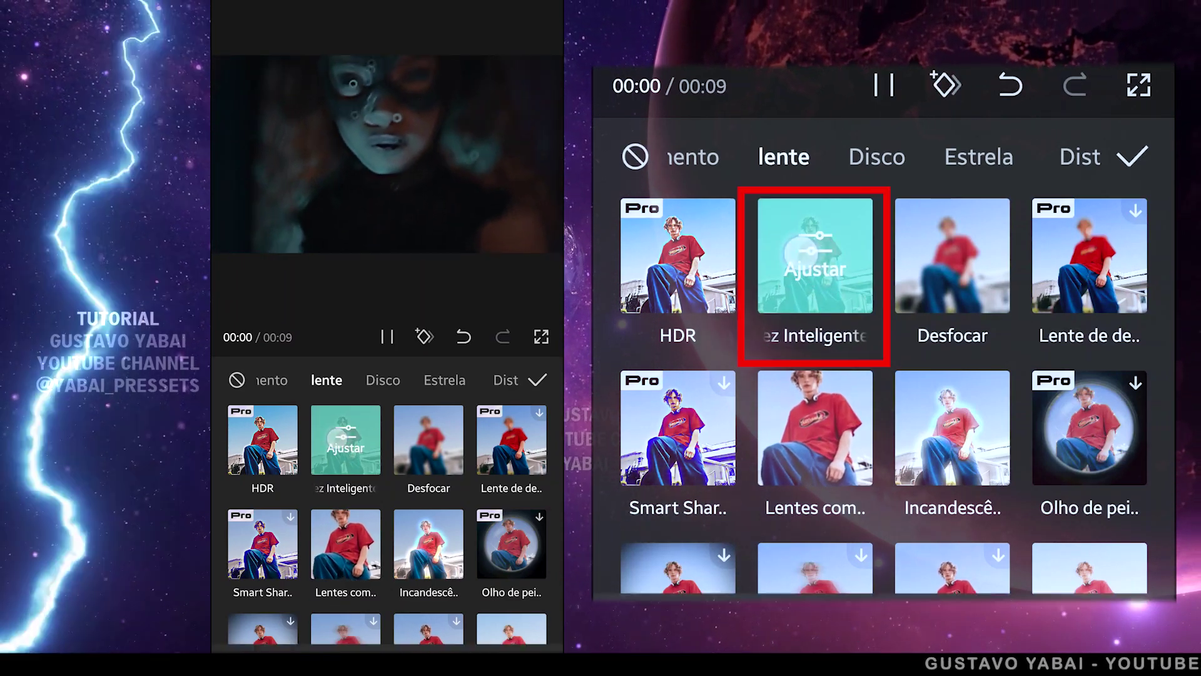
left_click(346, 439)
Set the Nitidez Inteligente sharpening to 78 and blur to 0, then confirm
left_click_drag(436, 510, 495, 510)
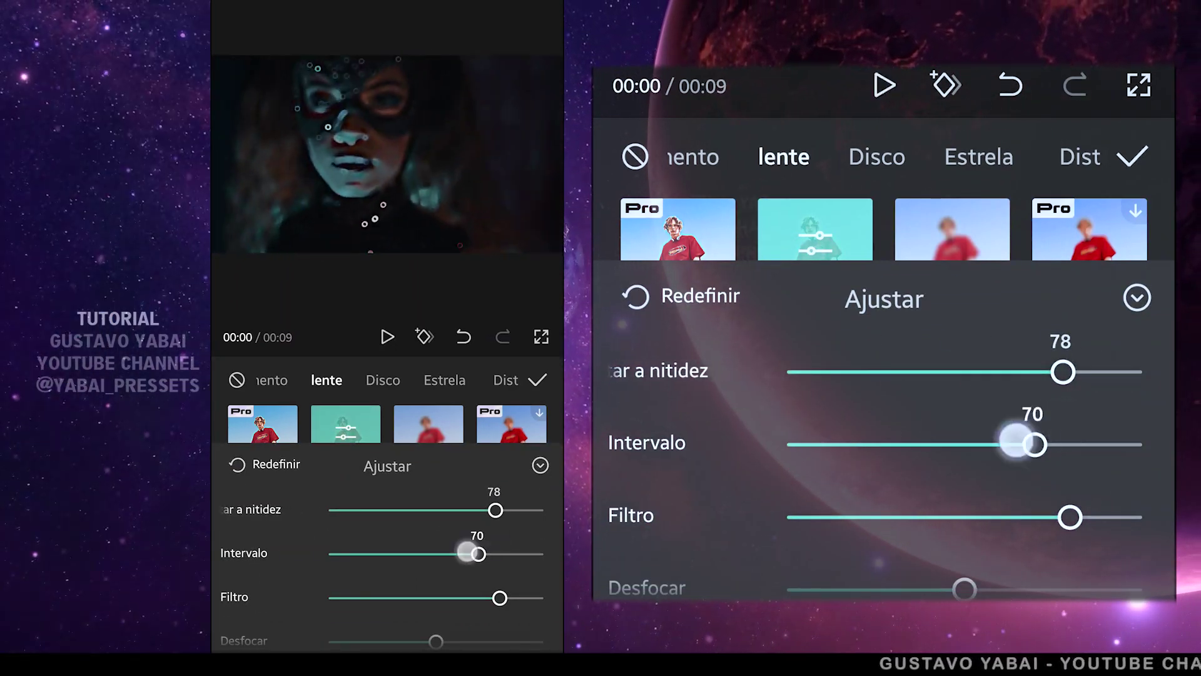
mouse_move(477, 554)
left_mouse_down()
mouse_move(330, 554)
mouse_move(491, 554)
mouse_move(374, 554)
left_mouse_up()
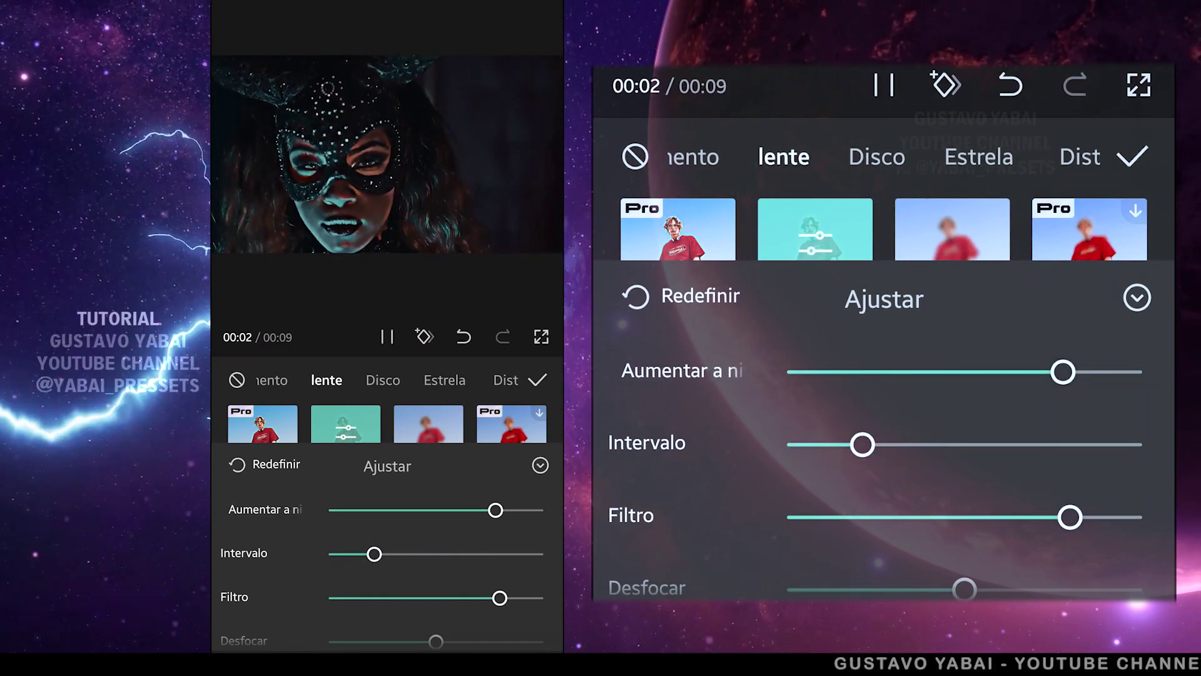
mouse_move(500, 598)
left_mouse_down()
mouse_move(364, 598)
mouse_move(468, 597)
mouse_move(330, 622)
left_mouse_up()
scroll(388, 563, "down", 1)
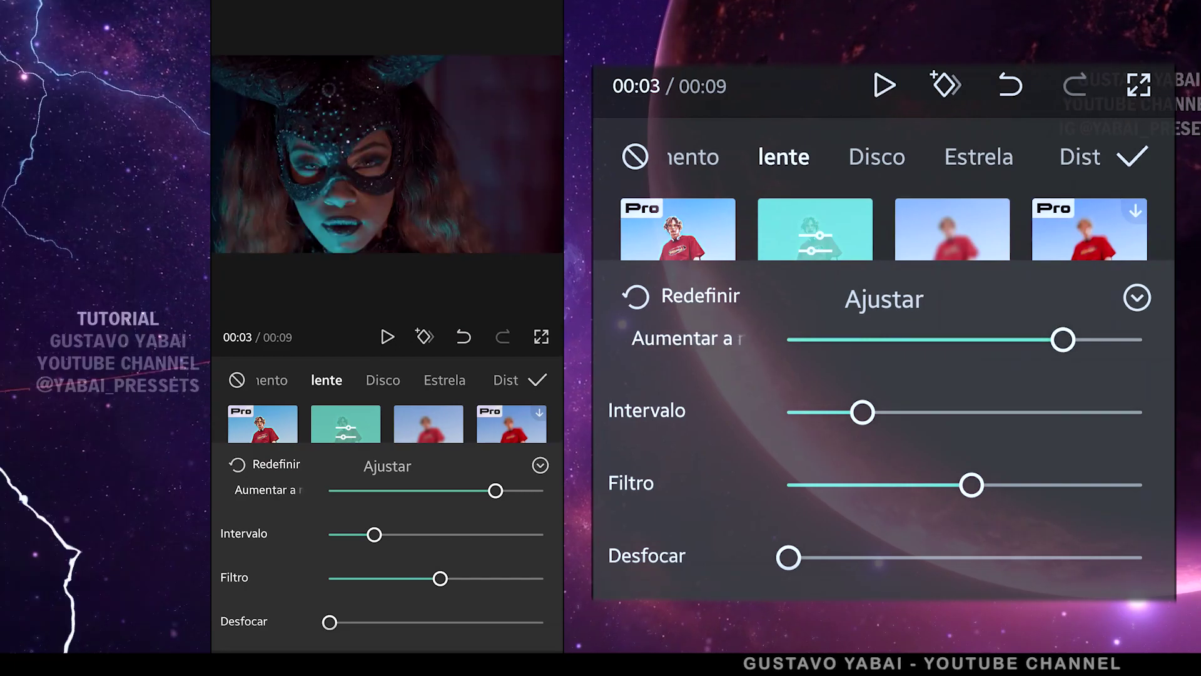
mouse_move(440, 578)
left_mouse_down()
mouse_move(508, 578)
mouse_move(421, 578)
left_mouse_up()
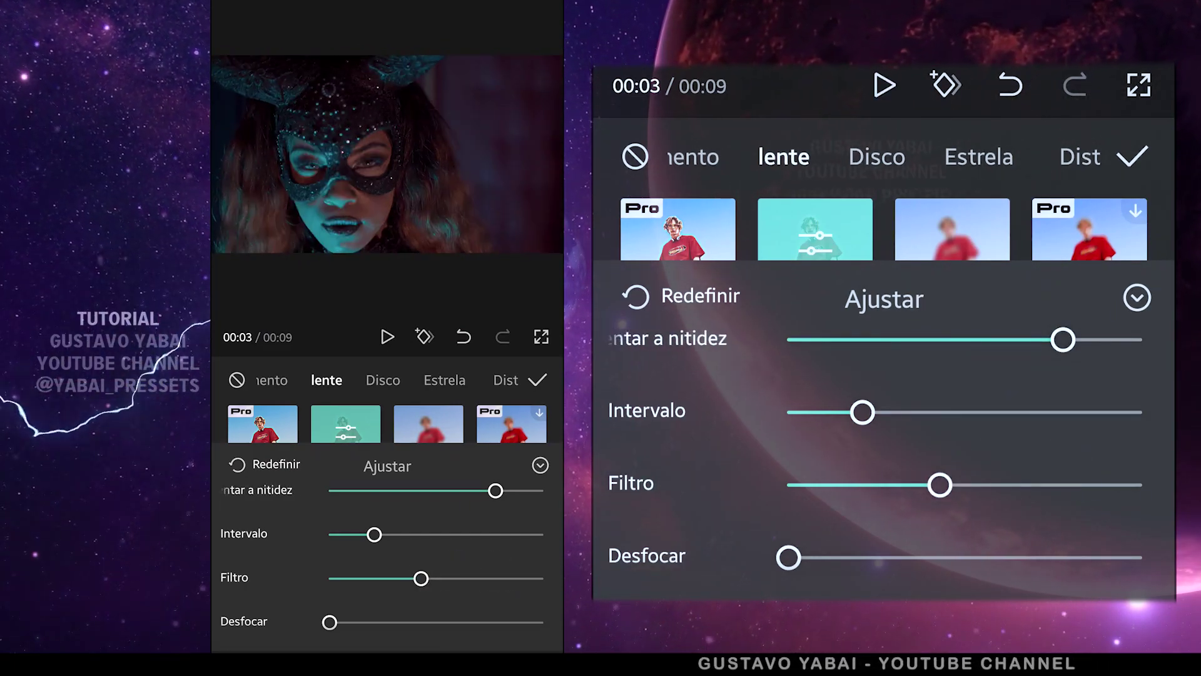
scroll(445, 604, "up", 1)
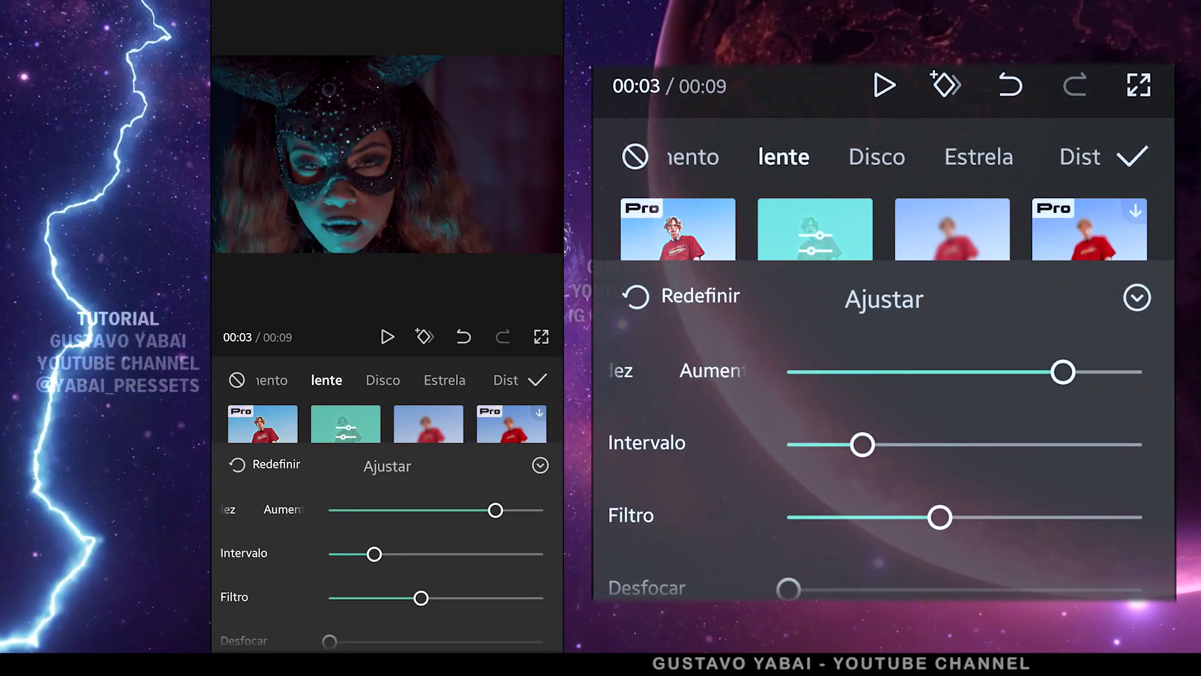
left_click(540, 465)
left_click(537, 380)
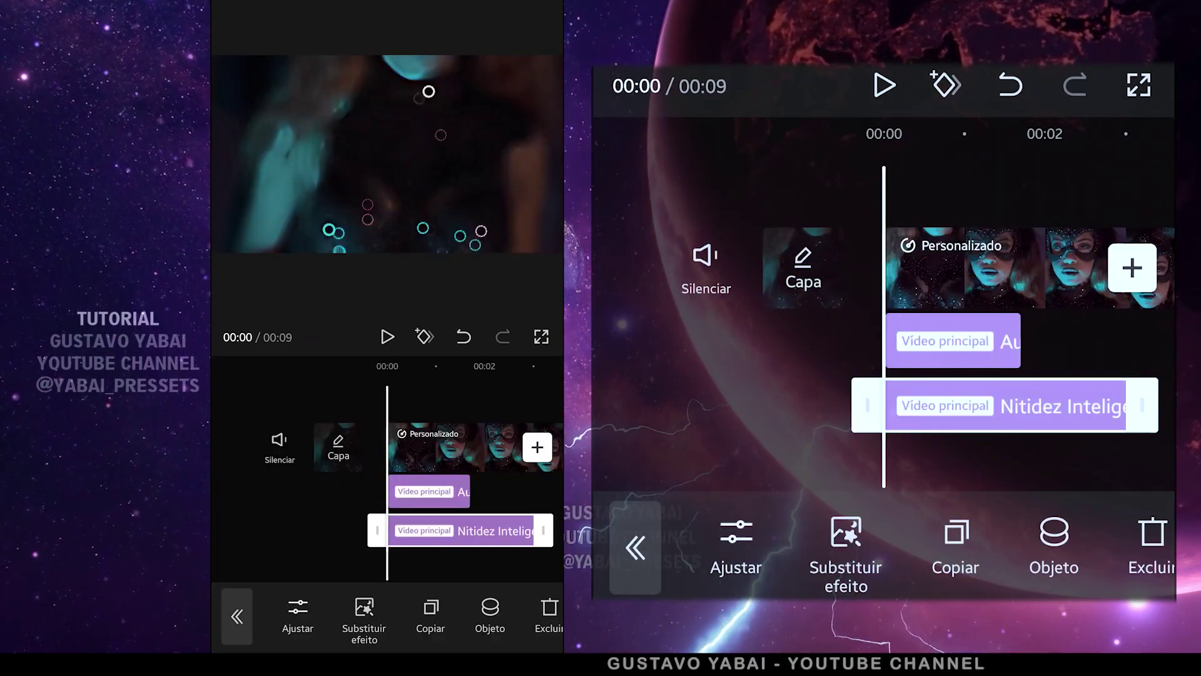
Stretch the sharpening effect track to end at 00:09
left_click_drag(448, 569, 368, 568)
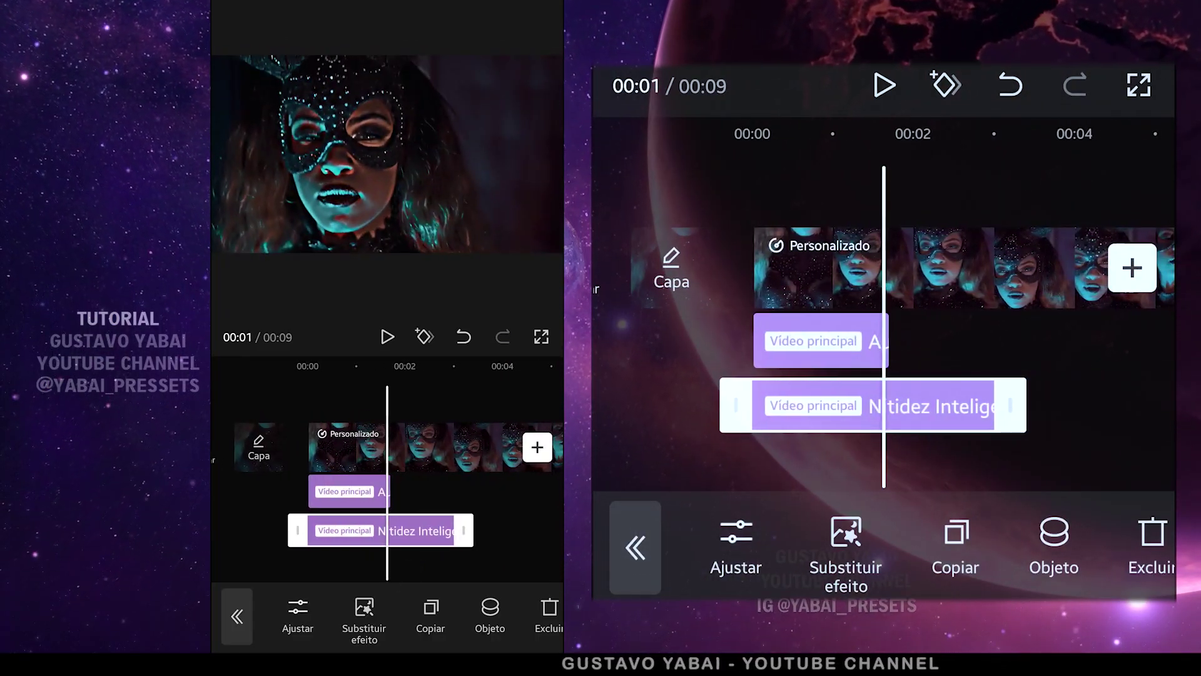
left_click_drag(1026, 406, 626, 406)
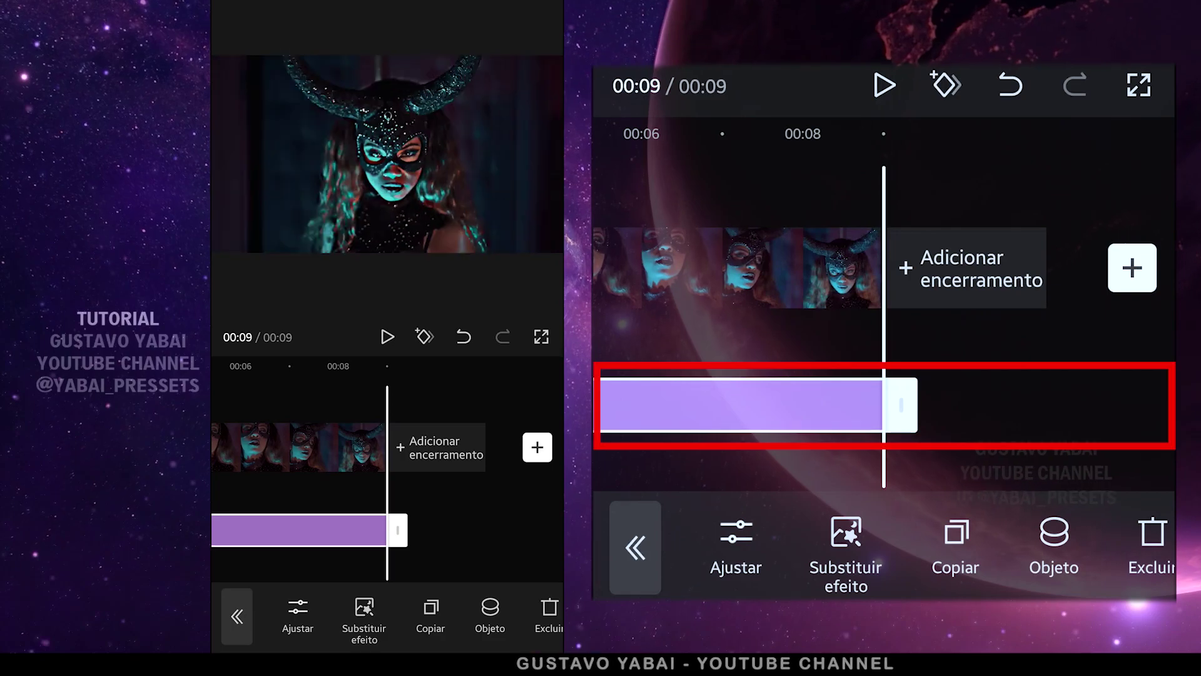
left_click_drag(858, 499, 1127, 499)
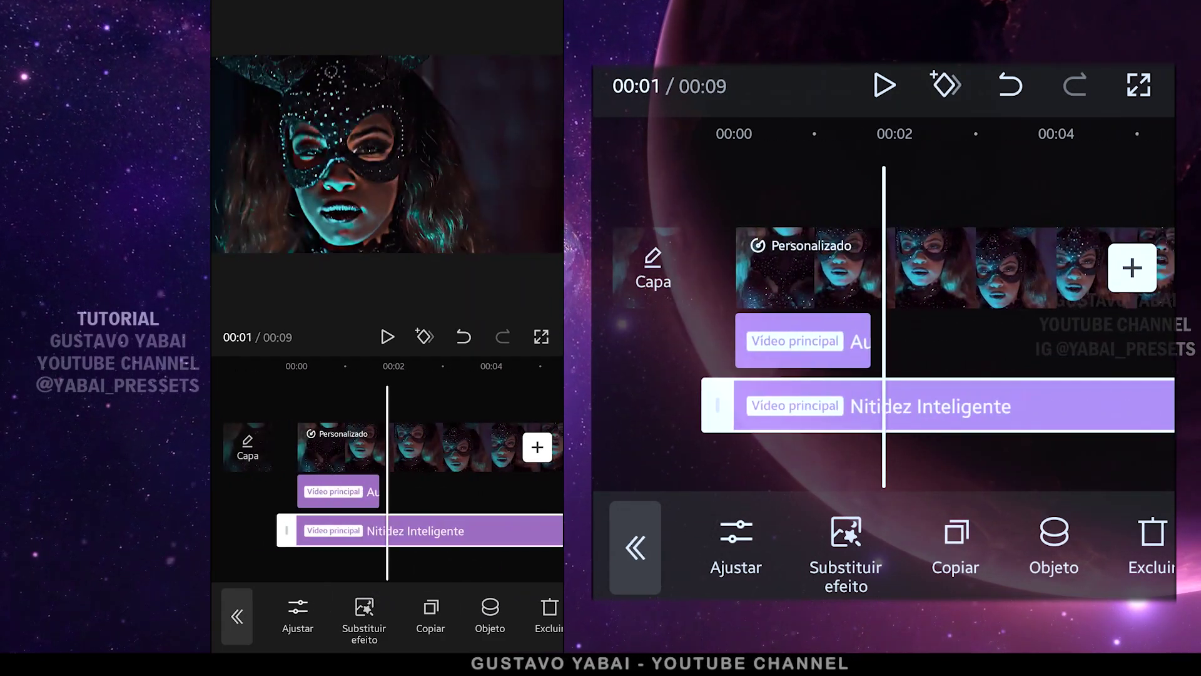
left_click(636, 547)
Apply the Superpowers lightning-eyes effect with its Cor raised to 63
left_click(636, 548)
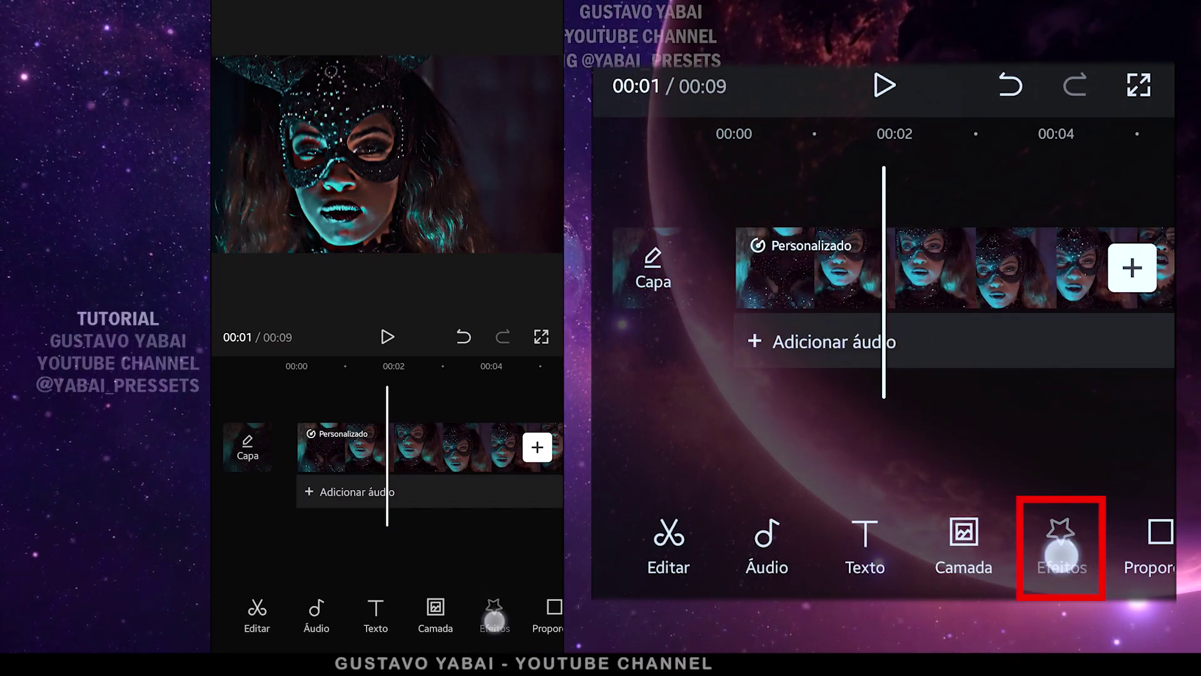
left_click(1062, 554)
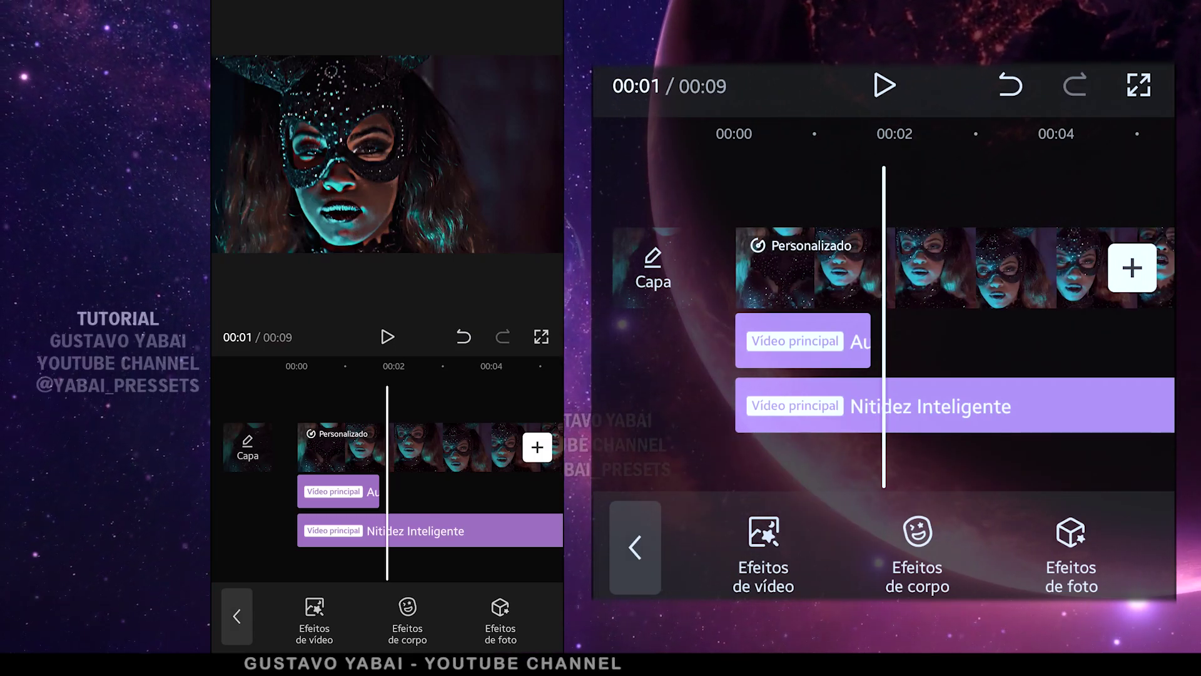
left_click(763, 551)
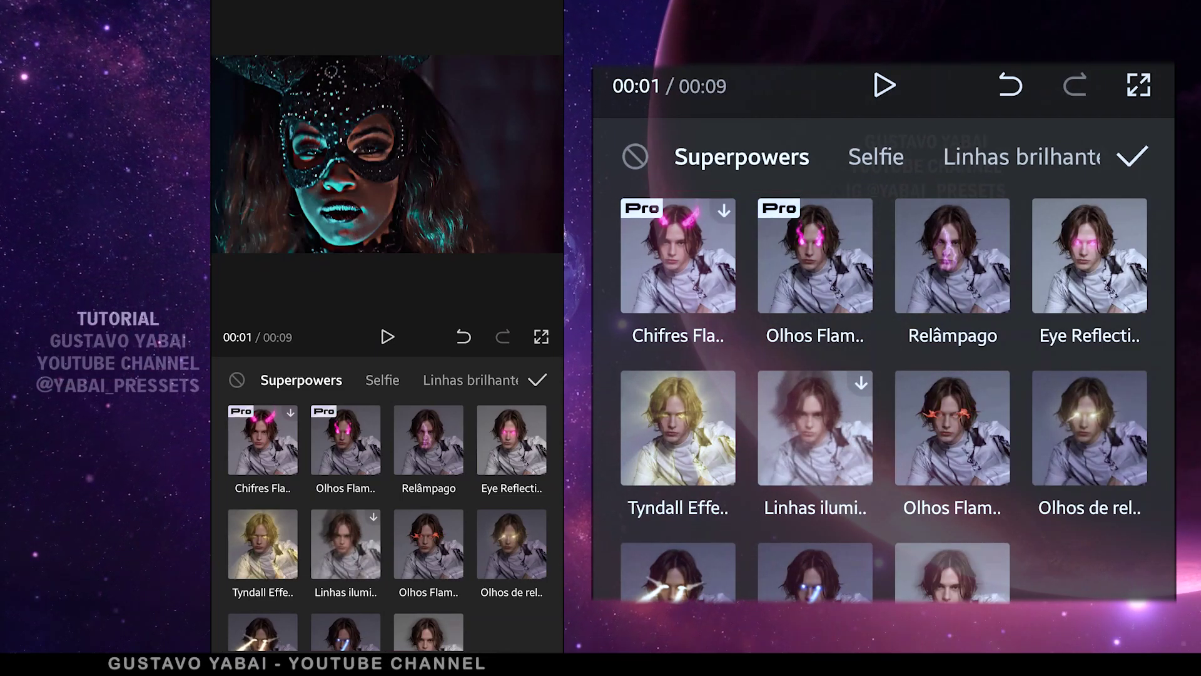
left_click(511, 543)
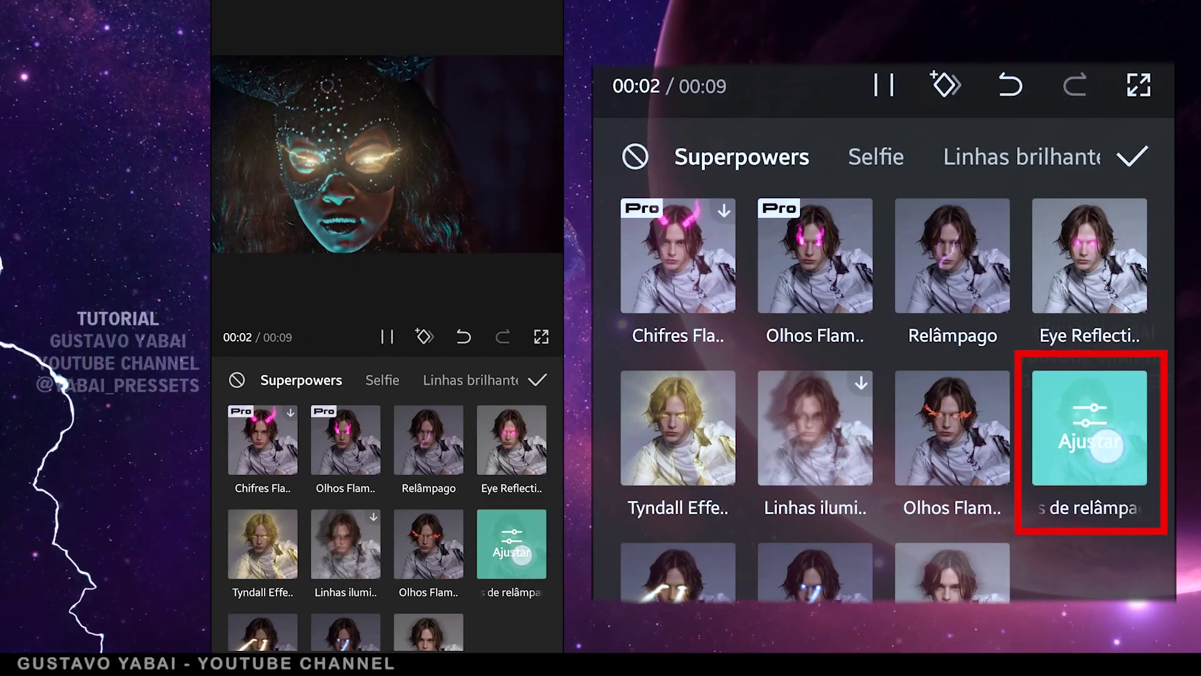
left_click(511, 543)
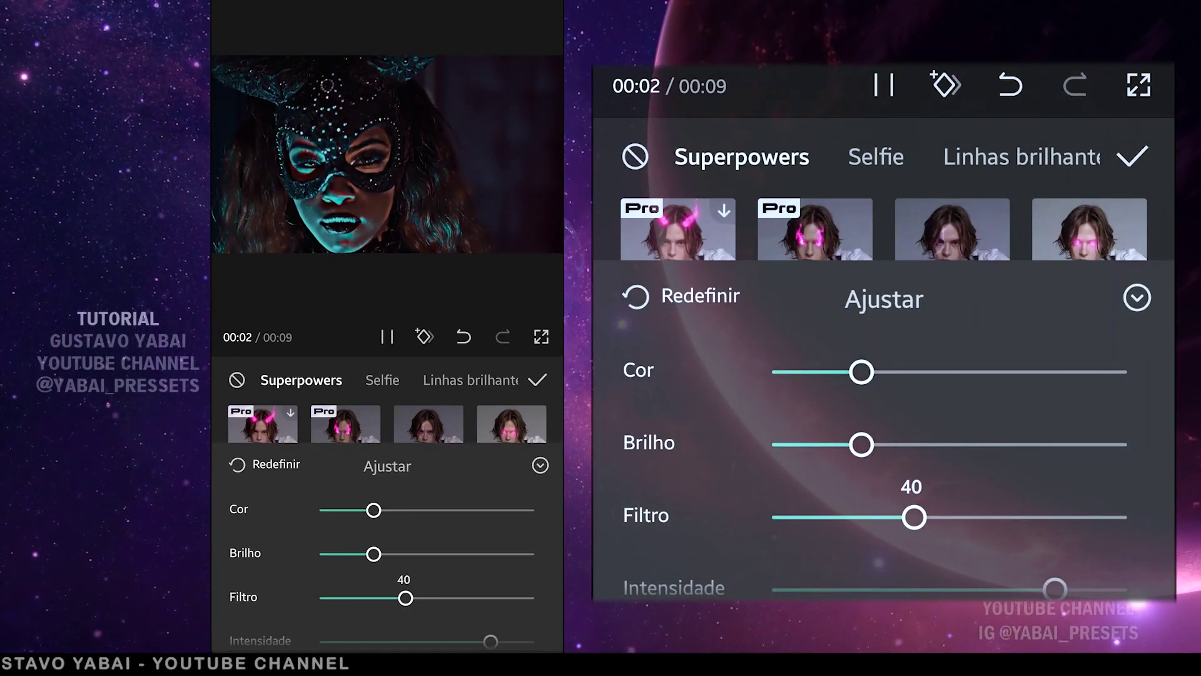
left_click_drag(374, 529, 454, 529)
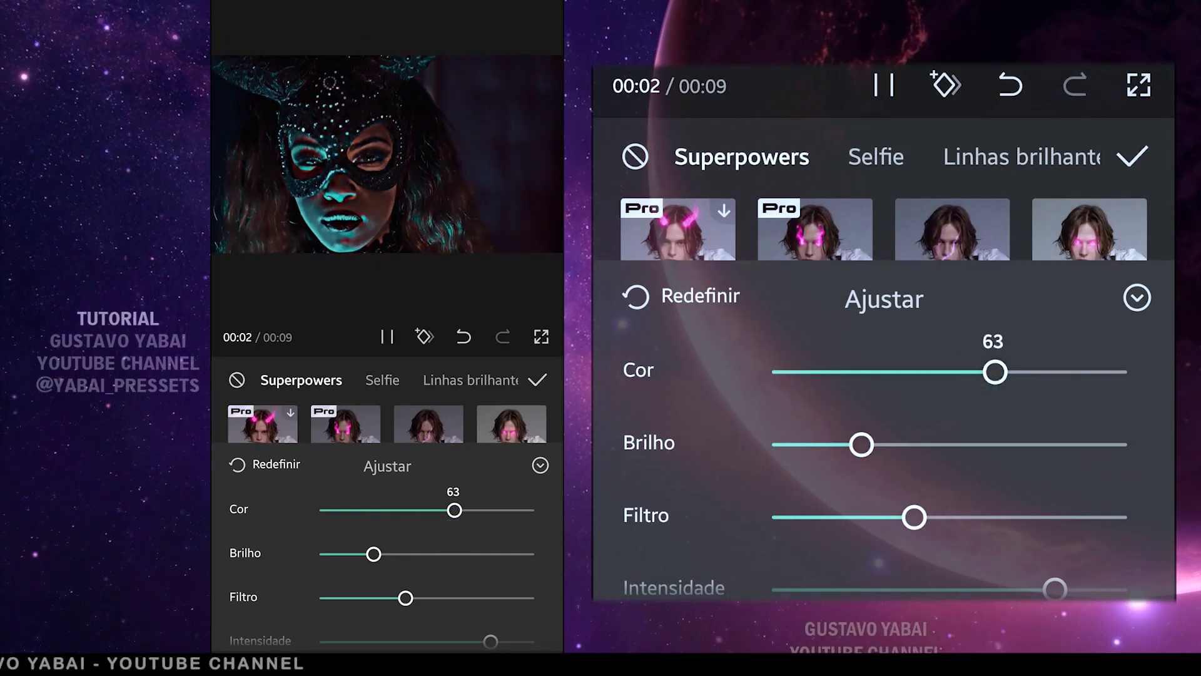
left_click(540, 464)
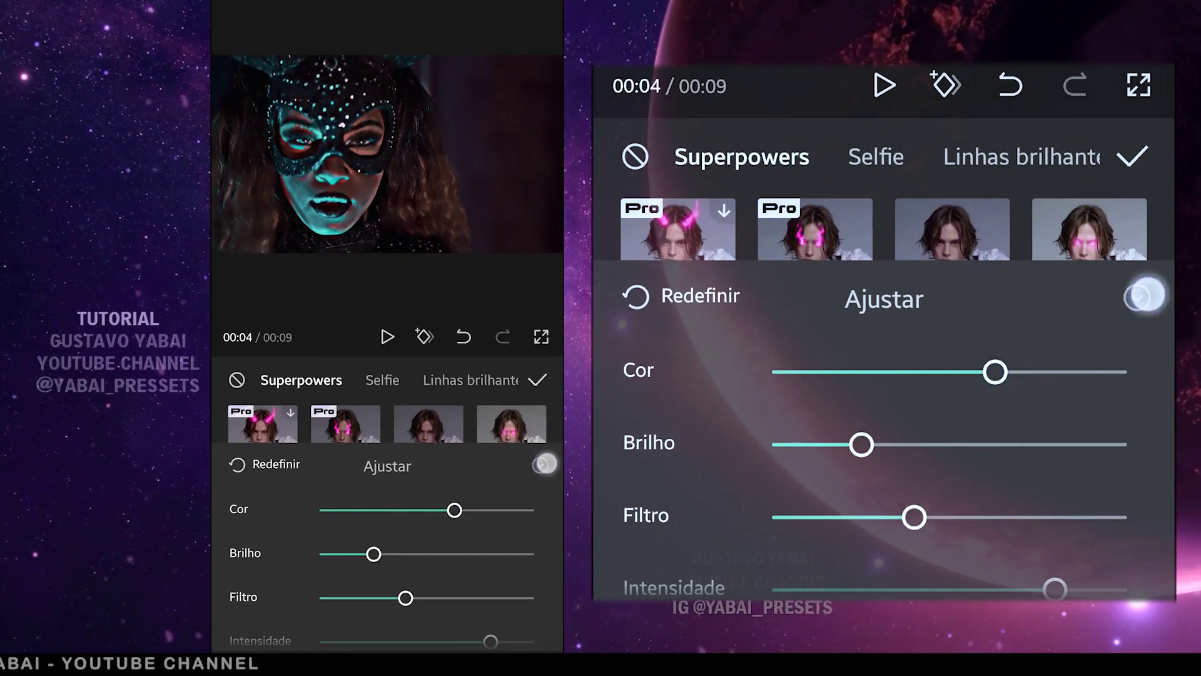
mouse_move(453, 401)
left_mouse_down()
mouse_move(453, 510)
mouse_move(558, 494)
left_mouse_up()
Duplicate the lightning-eyes effect and place the copy near the clip's end
left_click(383, 337)
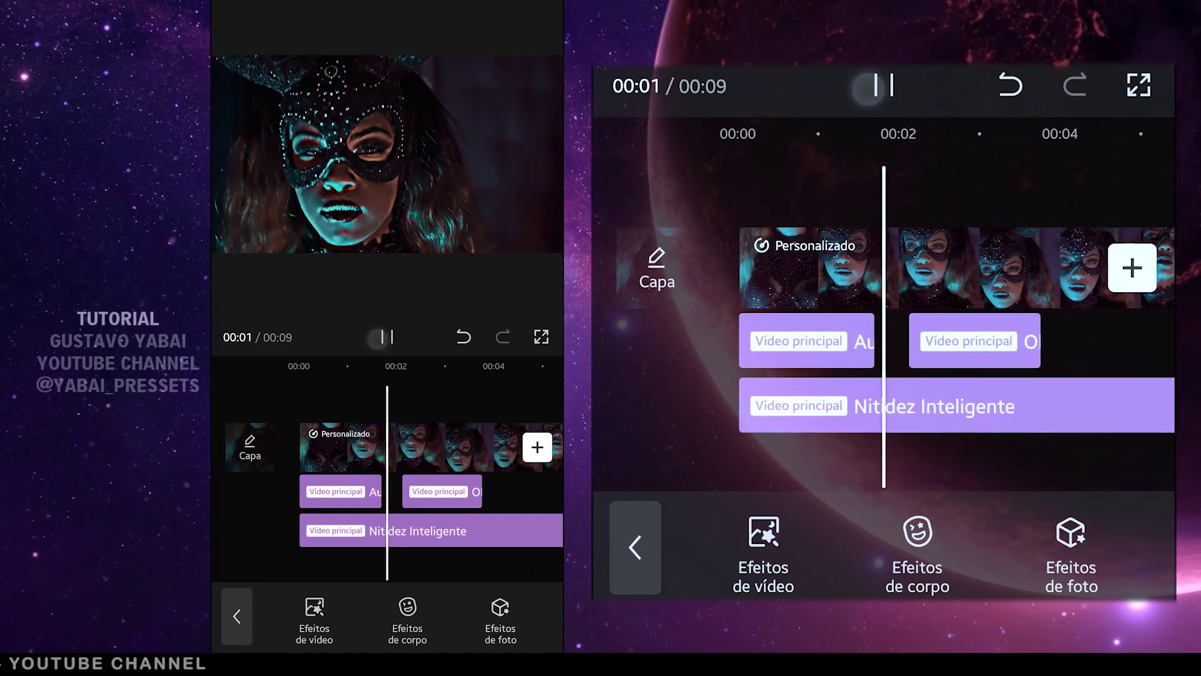
mouse_move(496, 491)
left_mouse_down()
mouse_move(391, 500)
mouse_move(415, 501)
left_mouse_up()
left_click(391, 501)
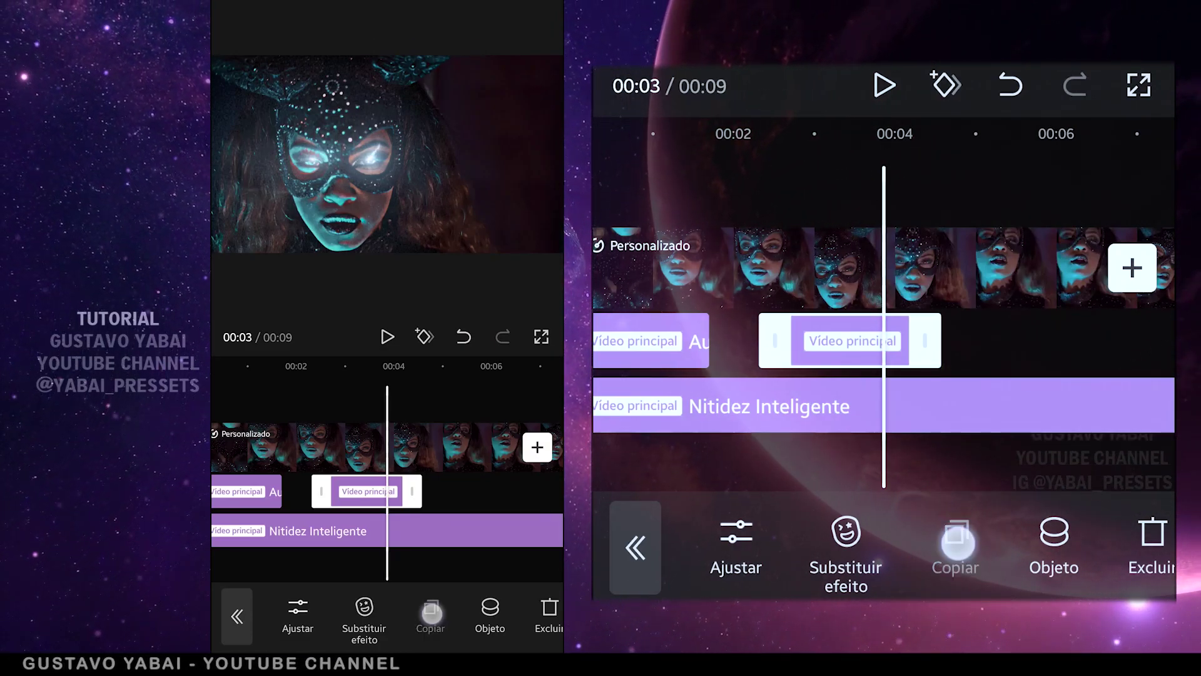
left_click(431, 612)
mouse_move(461, 498)
left_mouse_down()
mouse_move(399, 512)
mouse_move(501, 526)
left_mouse_up()
left_click(383, 491)
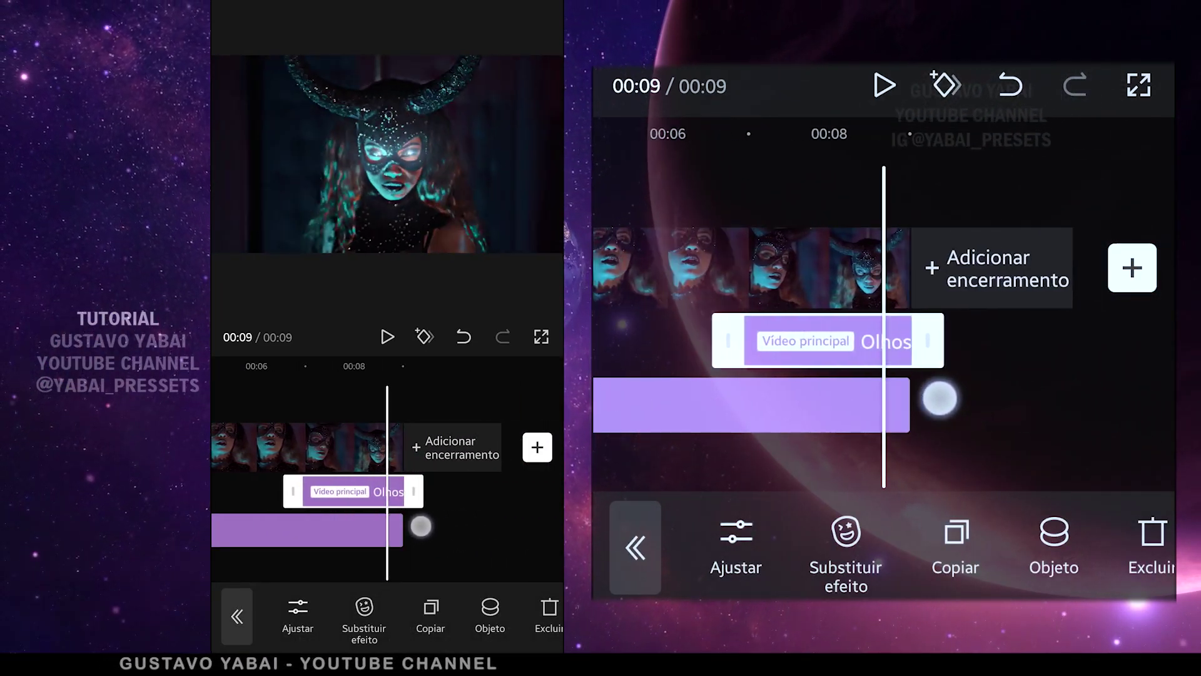
Export the 9-second video at 1080P
mouse_move(420, 527)
left_mouse_down()
mouse_move(445, 544)
mouse_move(322, 551)
left_mouse_up()
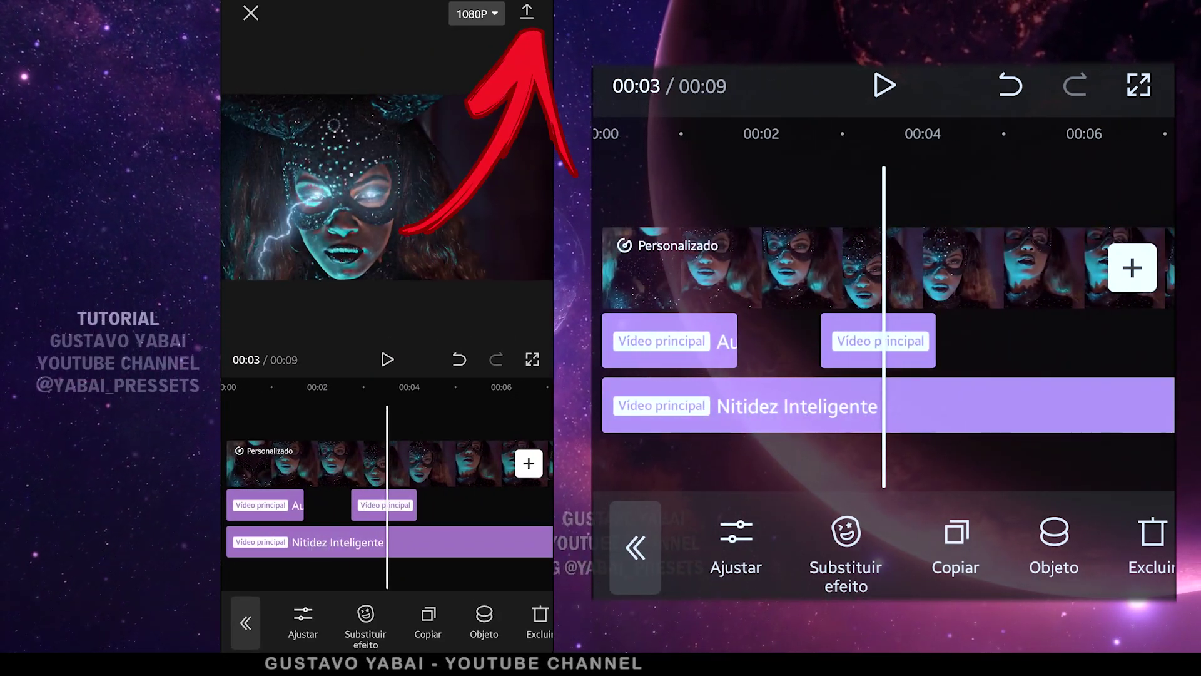
left_click(527, 11)
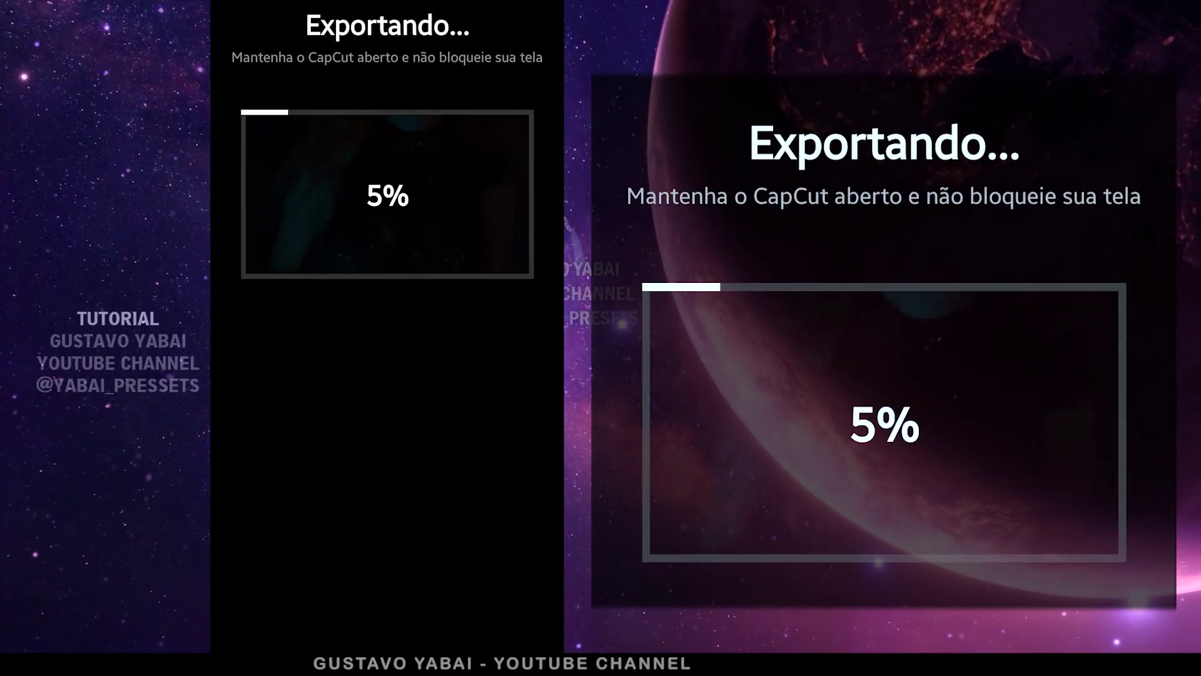